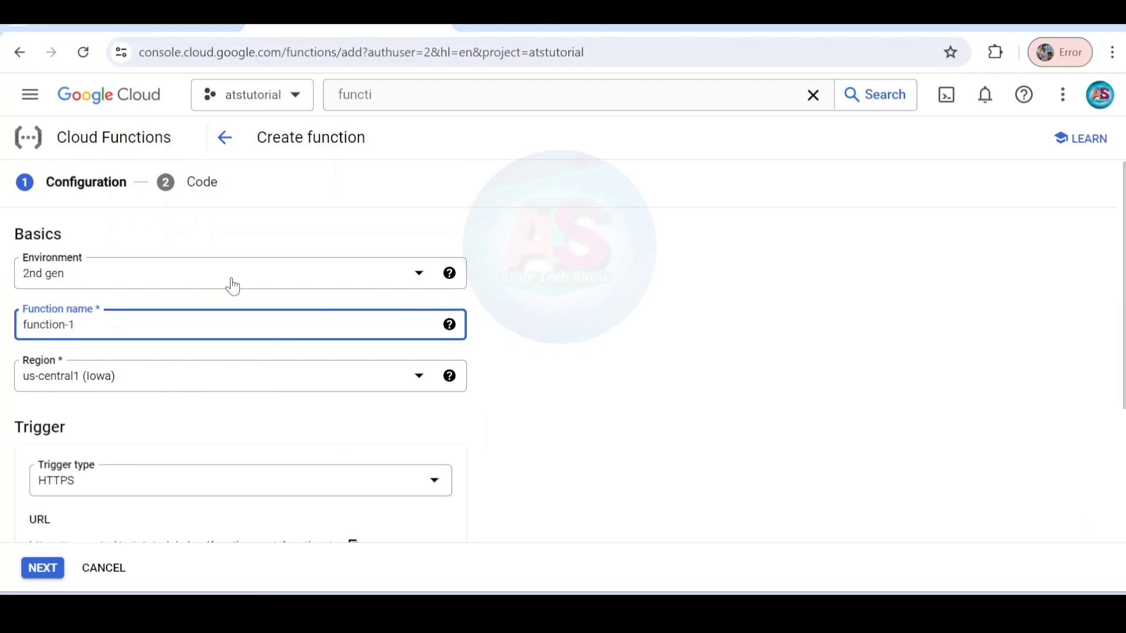
Keep the 2nd gen environment and name the function hello_world
{"action": "left_click", "coordinate": [419, 277]}
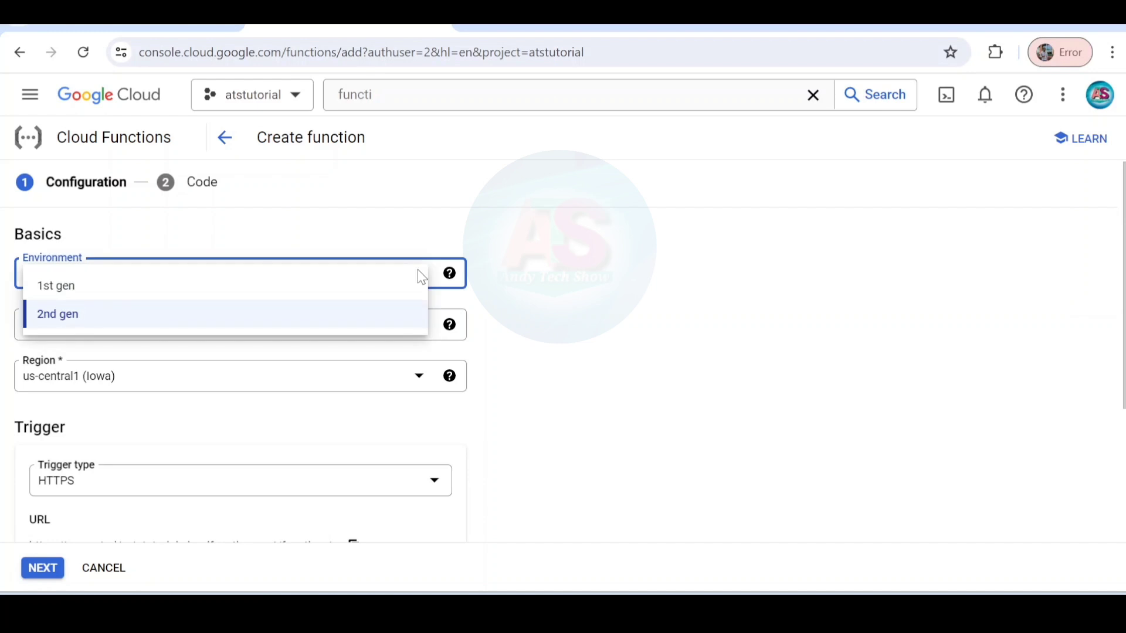
{"action": "left_click", "coordinate": [252, 224]}
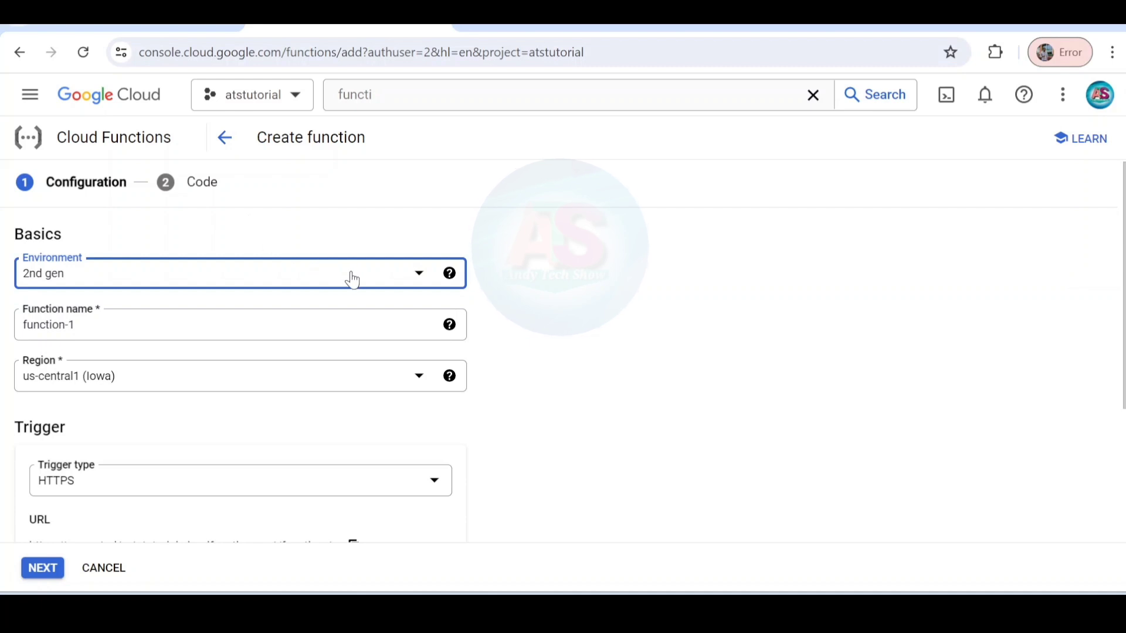
{"action": "scroll", "coordinate": [281, 440], "scroll_direction": "down", "scroll_amount": 4}
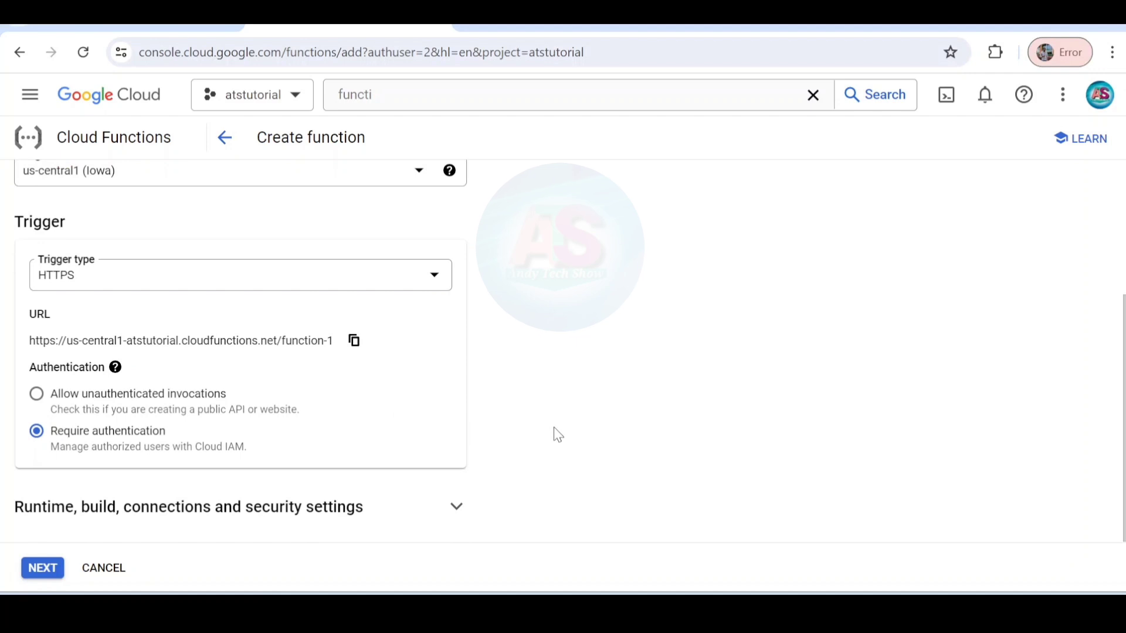
{"action": "scroll", "coordinate": [557, 434], "scroll_direction": "up", "scroll_amount": 4}
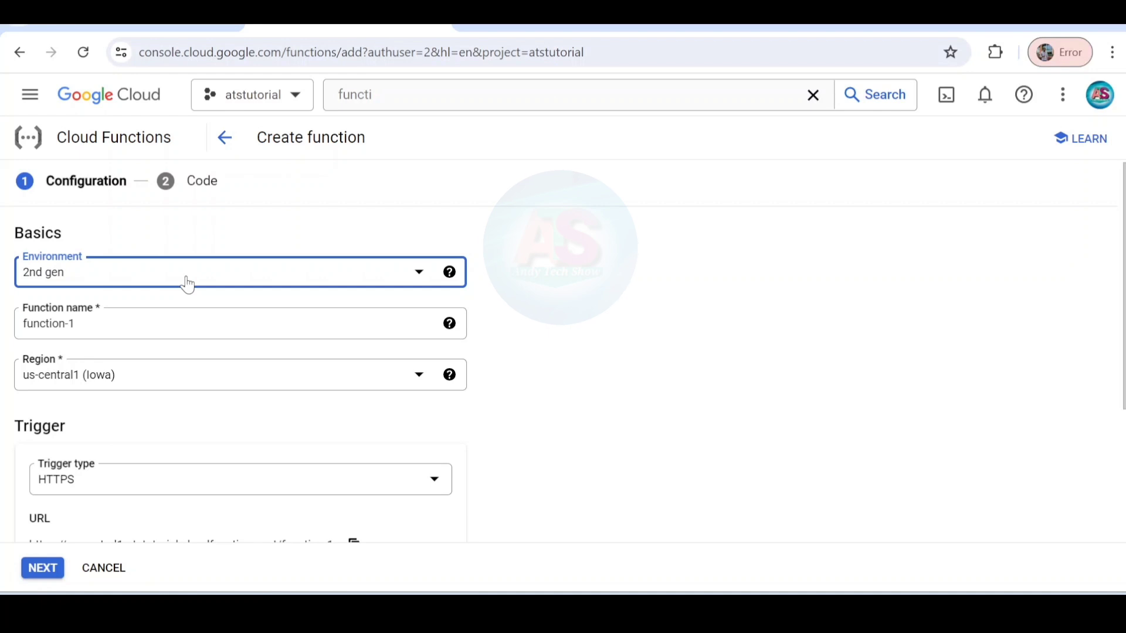
{"action": "left_click", "coordinate": [94, 327]}
{"action": "key", "text": "ctrl+a"}
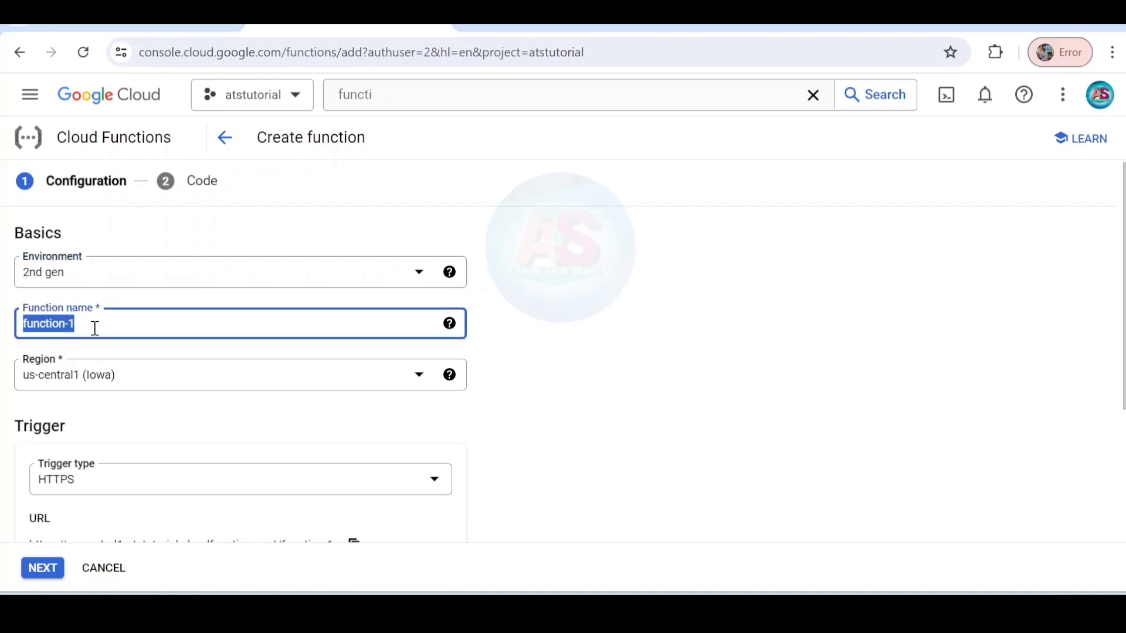
{"action": "type", "text": "hell"}
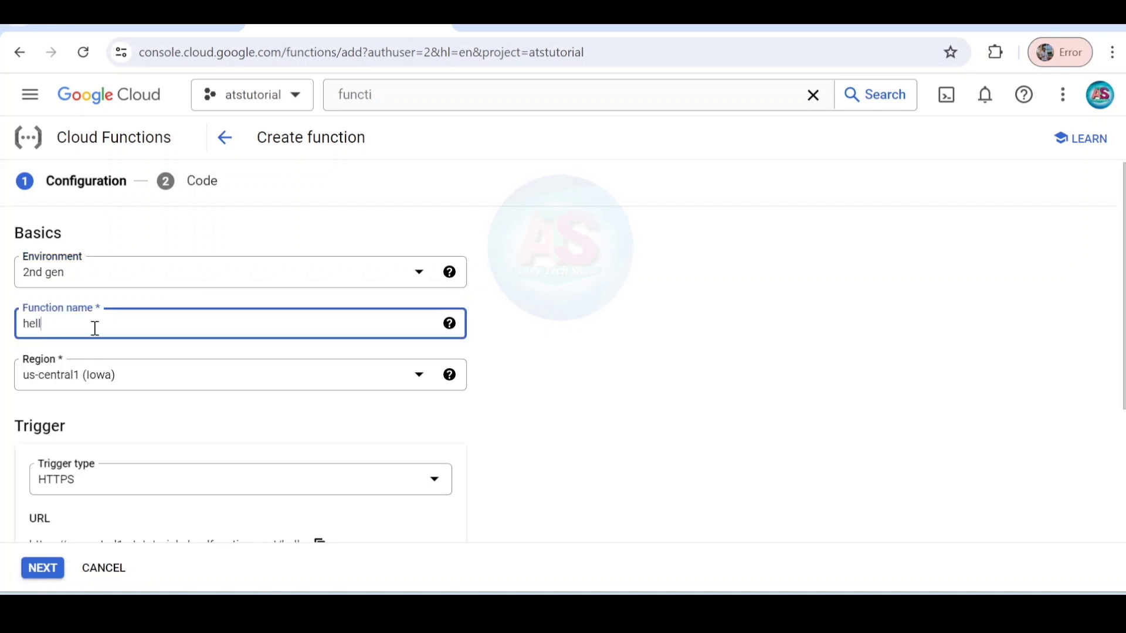
{"action": "type", "text": "o_world"}
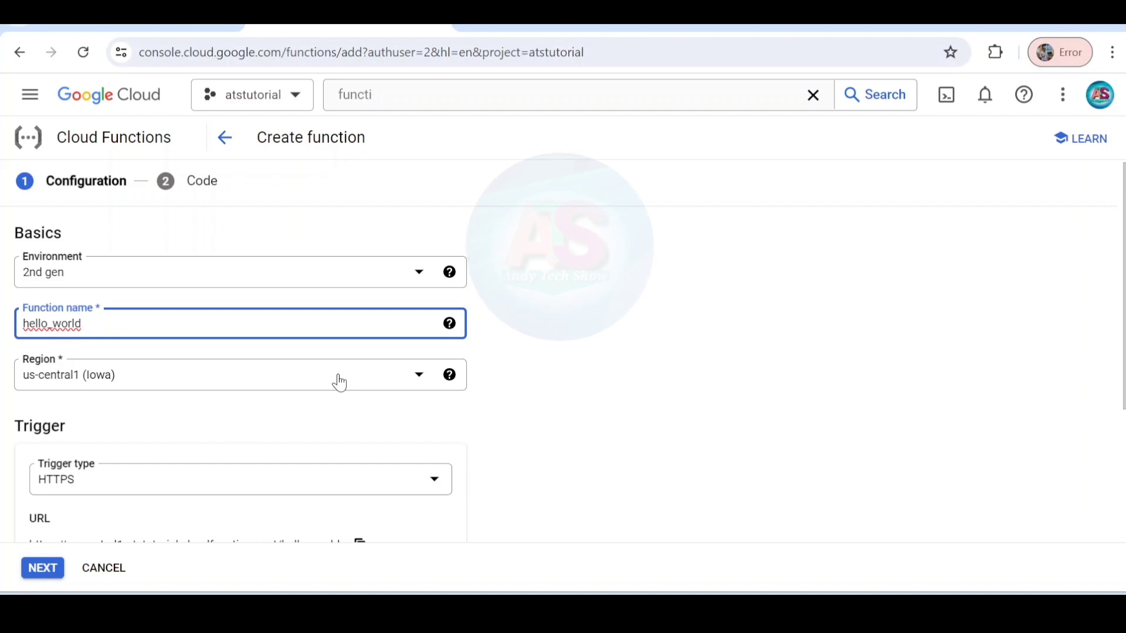
Keep HTTPS as the trigger type and allow unauthenticated invocations for the function
{"action": "scroll", "coordinate": [264, 412], "scroll_direction": "down", "scroll_amount": 3}
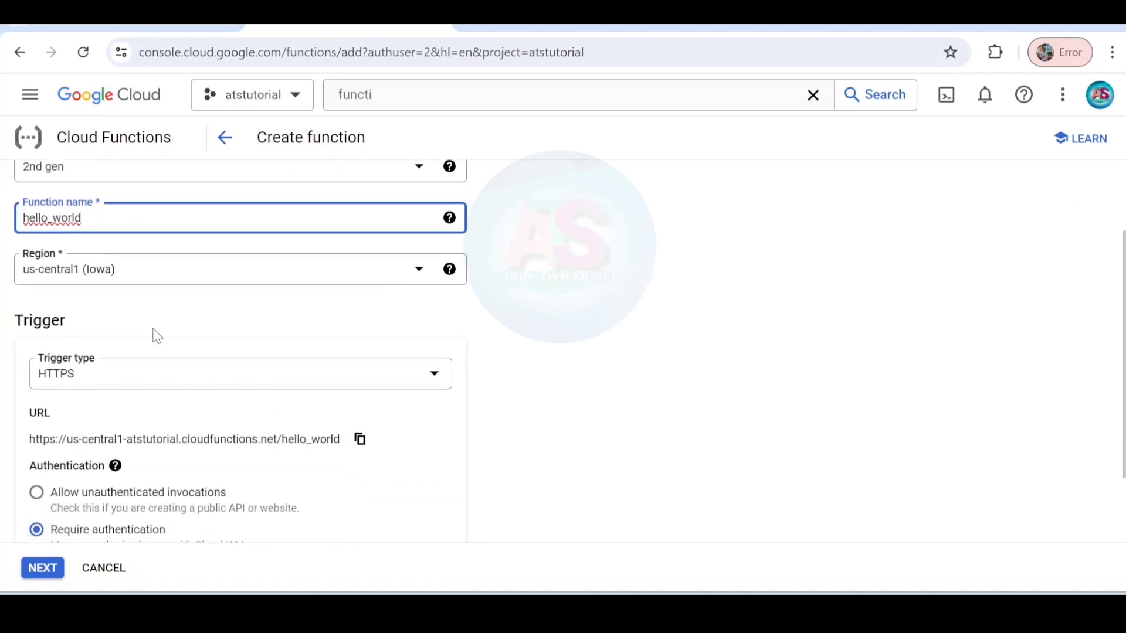
{"action": "left_click", "coordinate": [424, 380]}
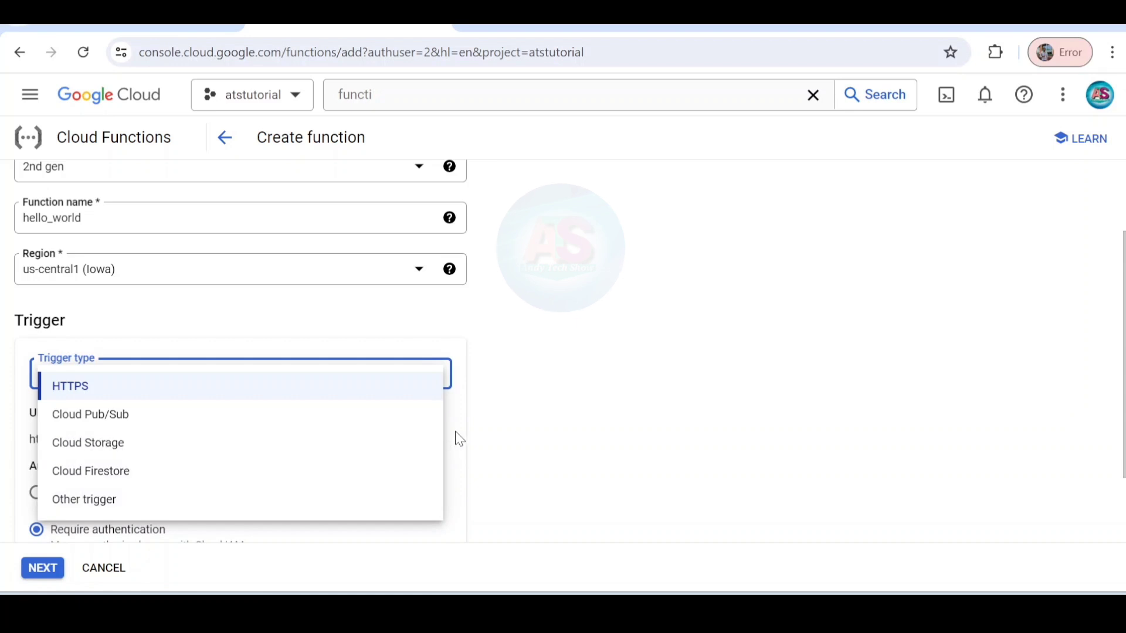
{"action": "left_click", "coordinate": [117, 389]}
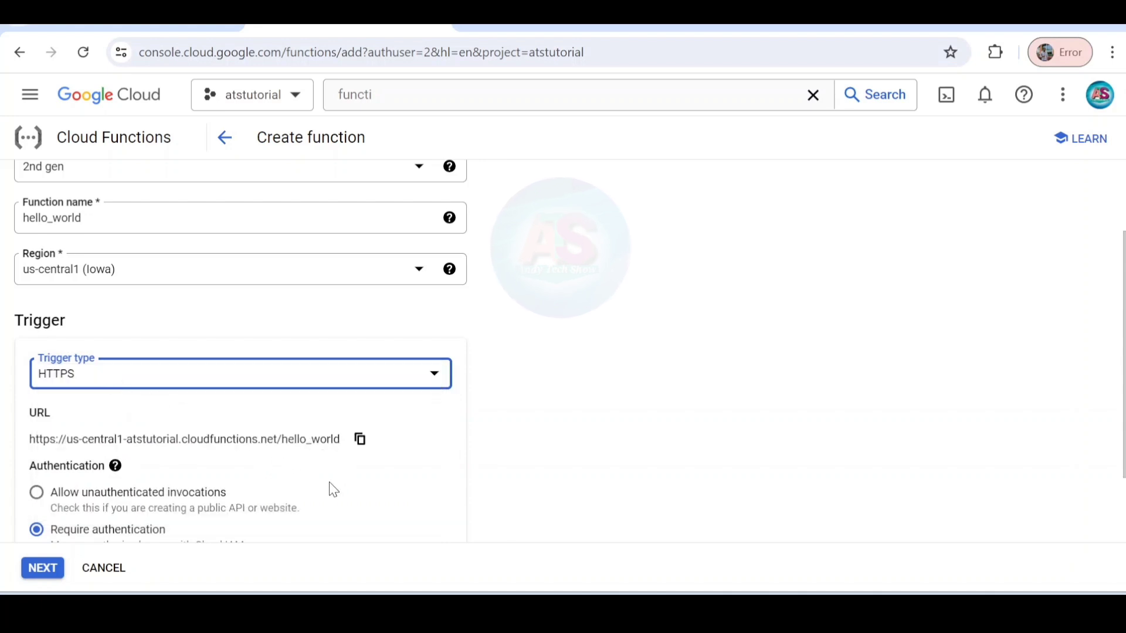
{"action": "scroll", "coordinate": [329, 483], "scroll_direction": "down", "scroll_amount": 3}
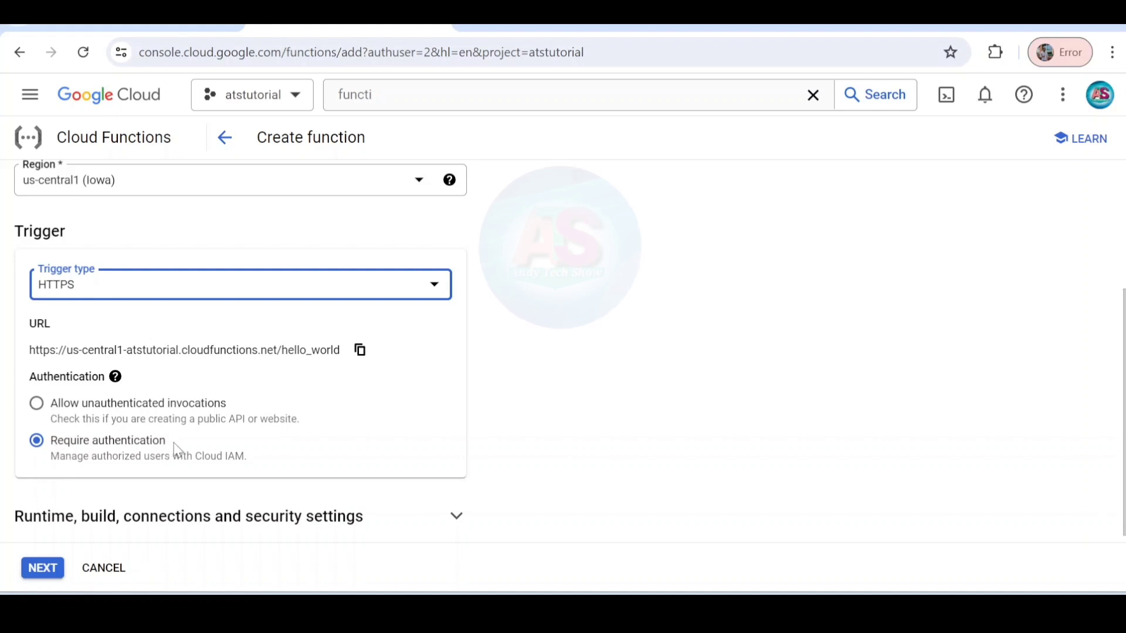
{"action": "left_click", "coordinate": [37, 405]}
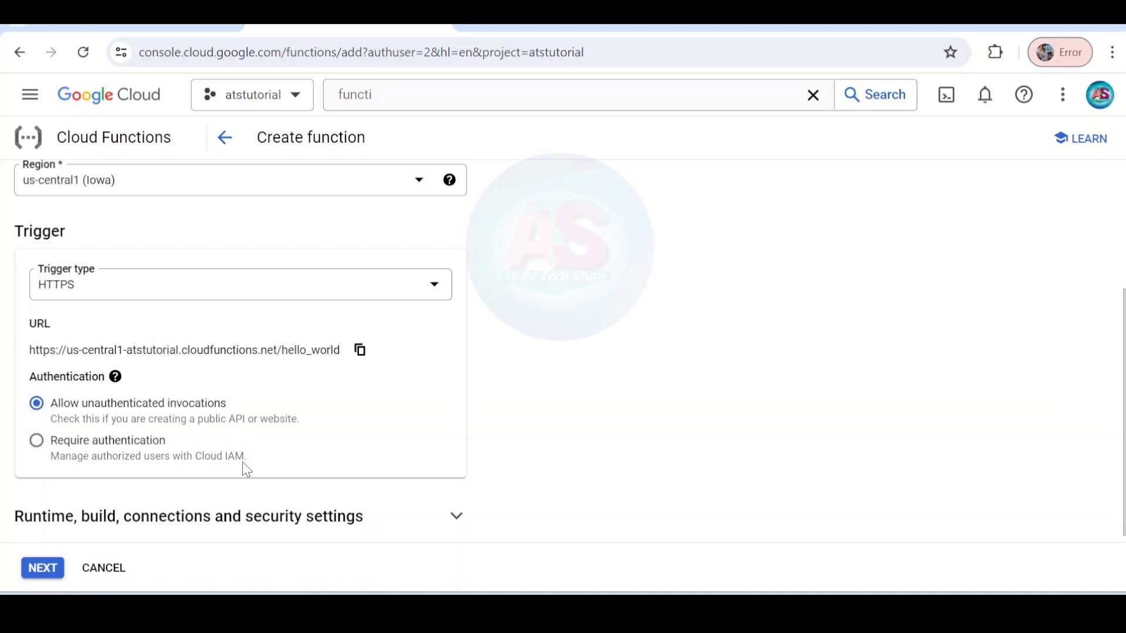
Expand the runtime, build, connections and security settings and review the memory allocation options, keeping 256 MiB
{"action": "scroll", "coordinate": [244, 466], "scroll_direction": "down", "scroll_amount": 1}
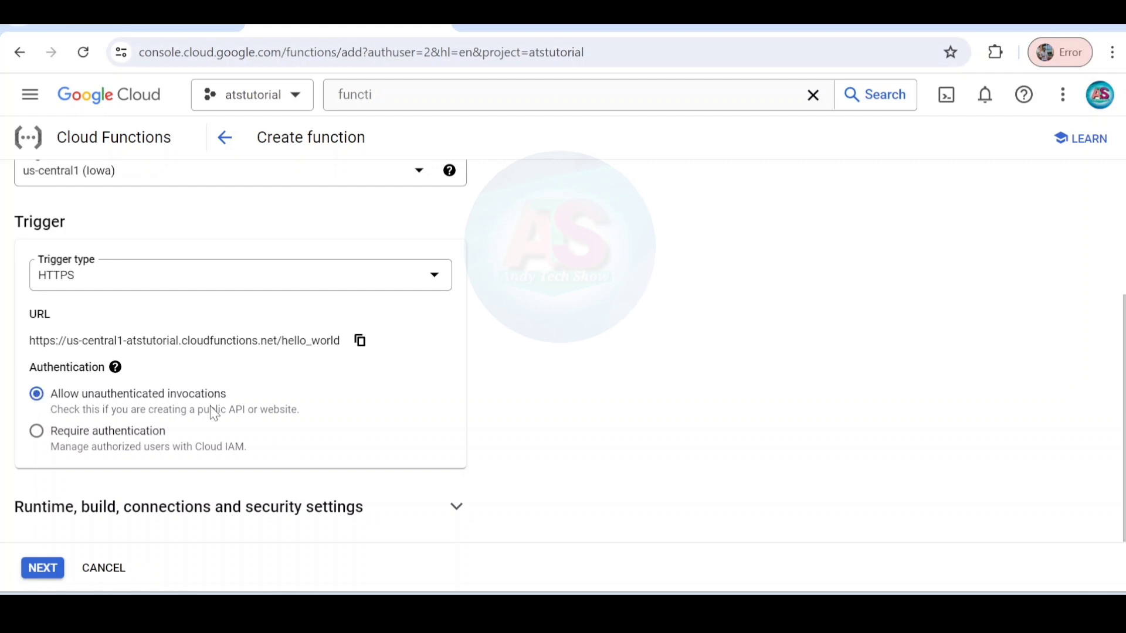
{"action": "left_click", "coordinate": [455, 513]}
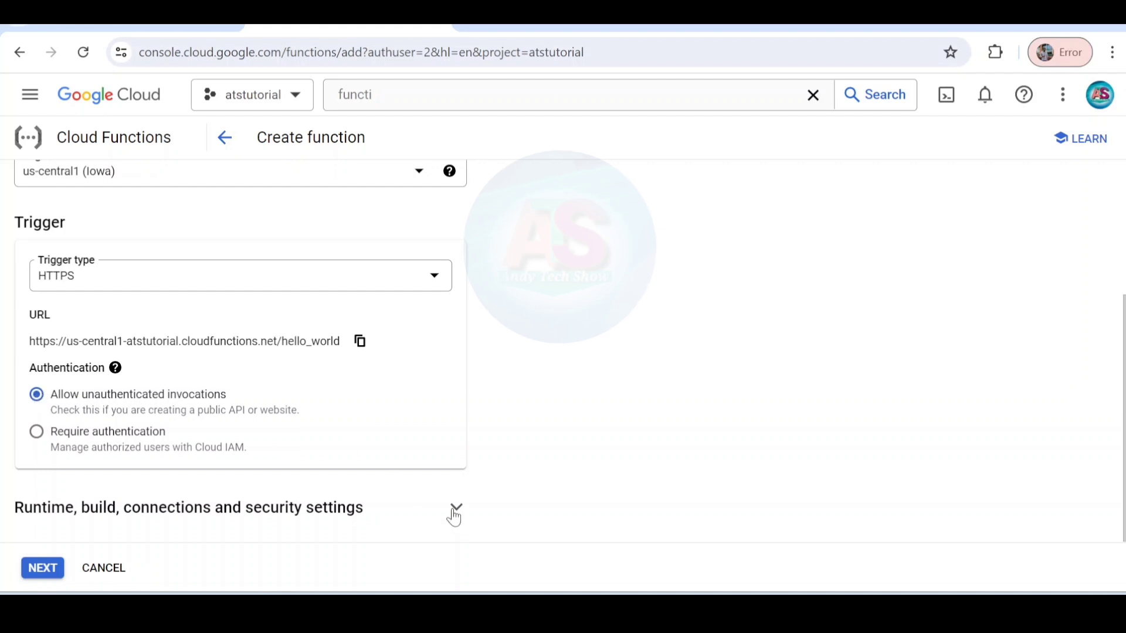
{"action": "scroll", "coordinate": [397, 485], "scroll_direction": "down", "scroll_amount": 5}
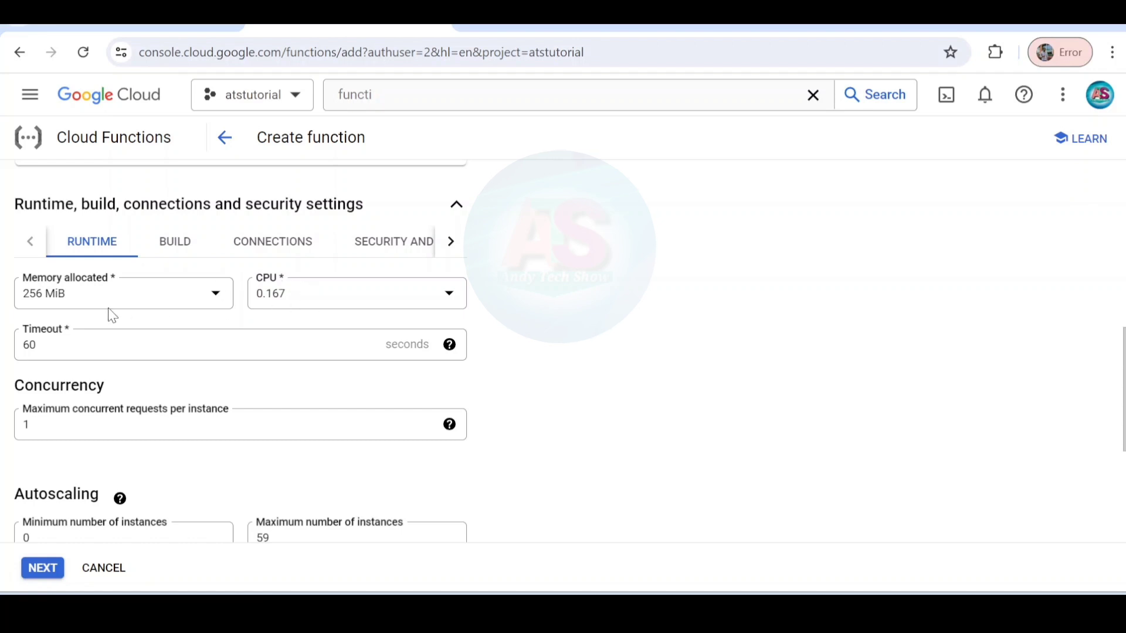
{"action": "left_click", "coordinate": [159, 304]}
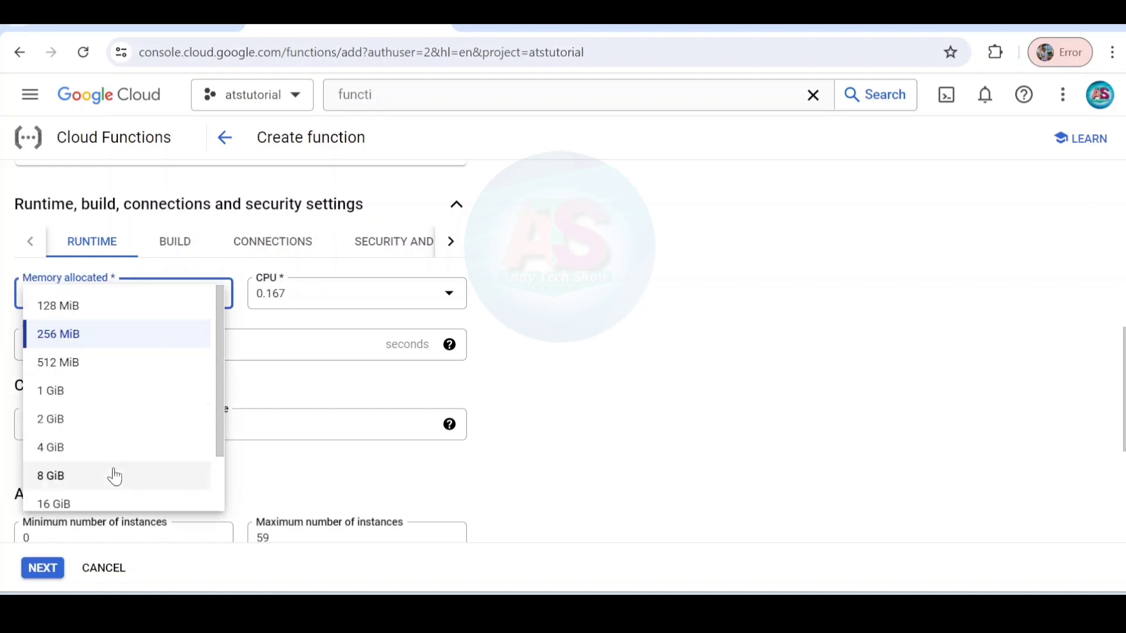
{"action": "scroll", "coordinate": [112, 472], "scroll_direction": "down", "scroll_amount": 2}
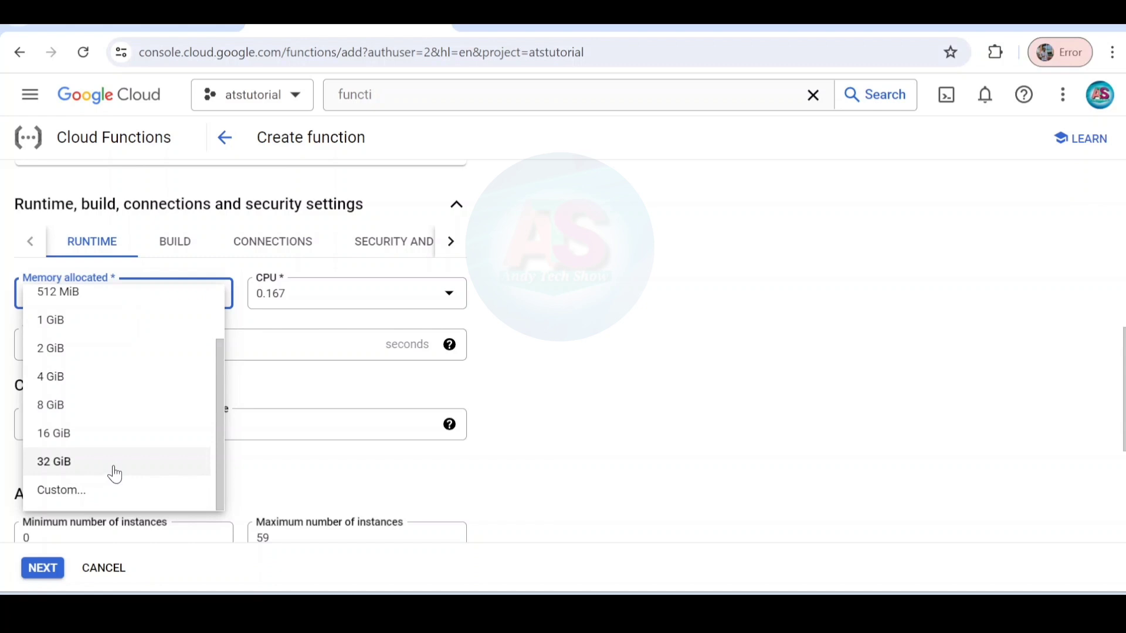
{"action": "left_click", "coordinate": [264, 460]}
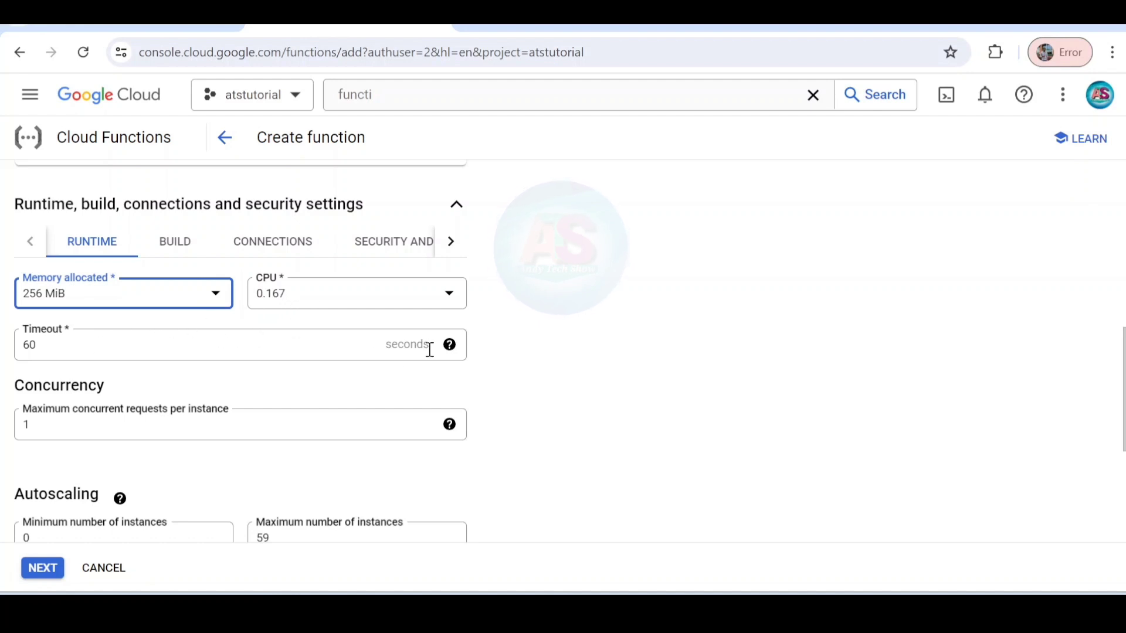
Read the help on the function's timeout and check the available trigger types
{"action": "left_click", "coordinate": [449, 347]}
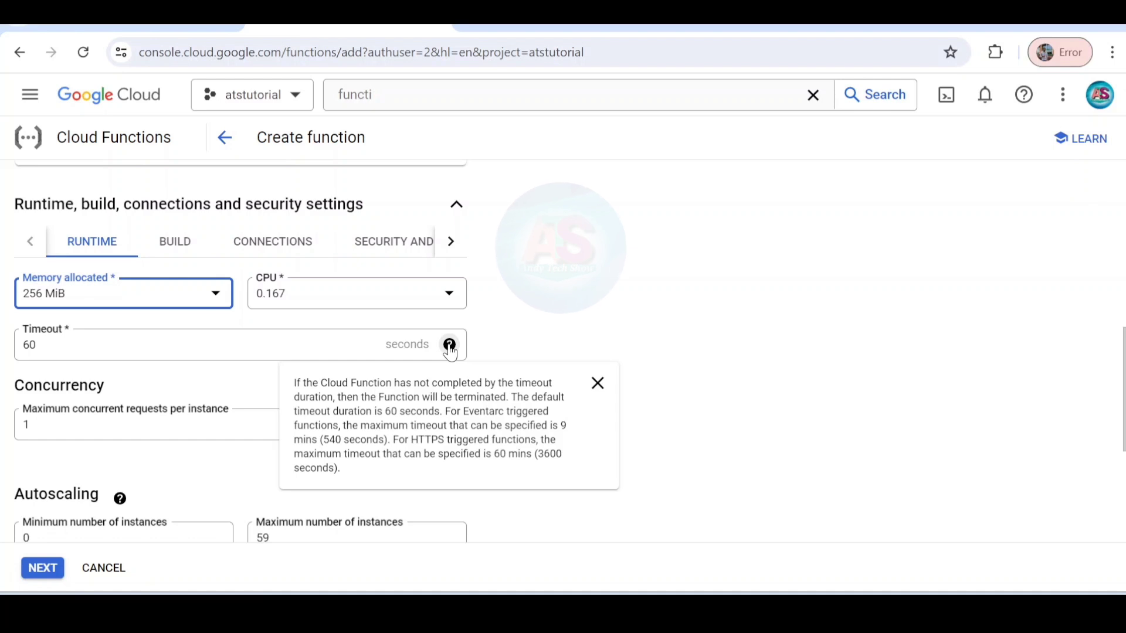
{"action": "scroll", "coordinate": [352, 243], "scroll_direction": "up", "scroll_amount": 8}
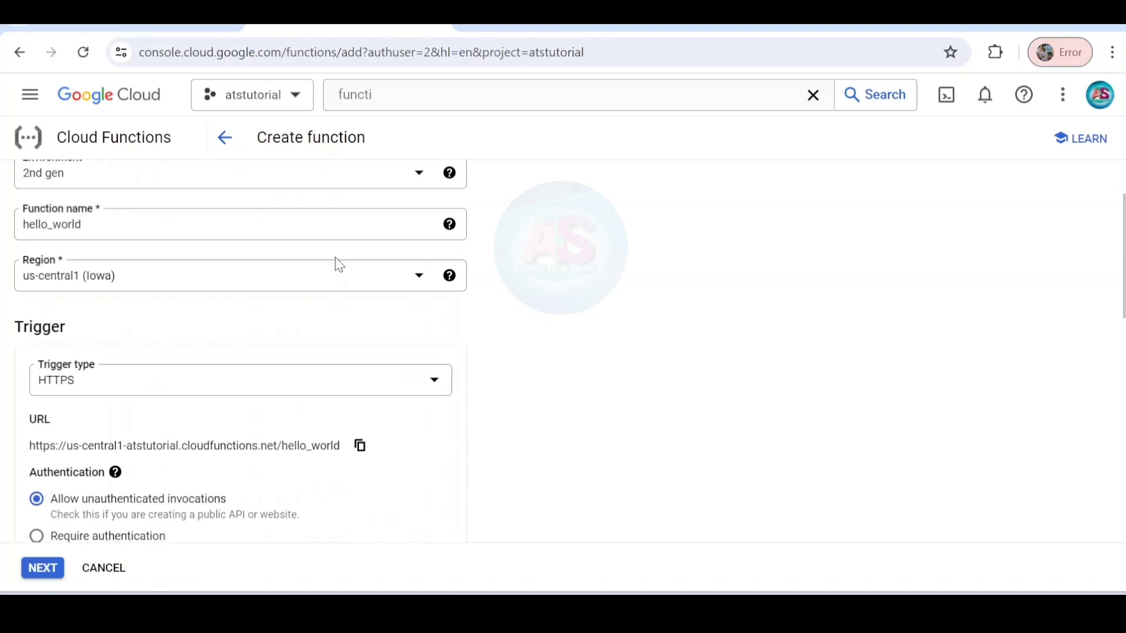
{"action": "left_click", "coordinate": [267, 386]}
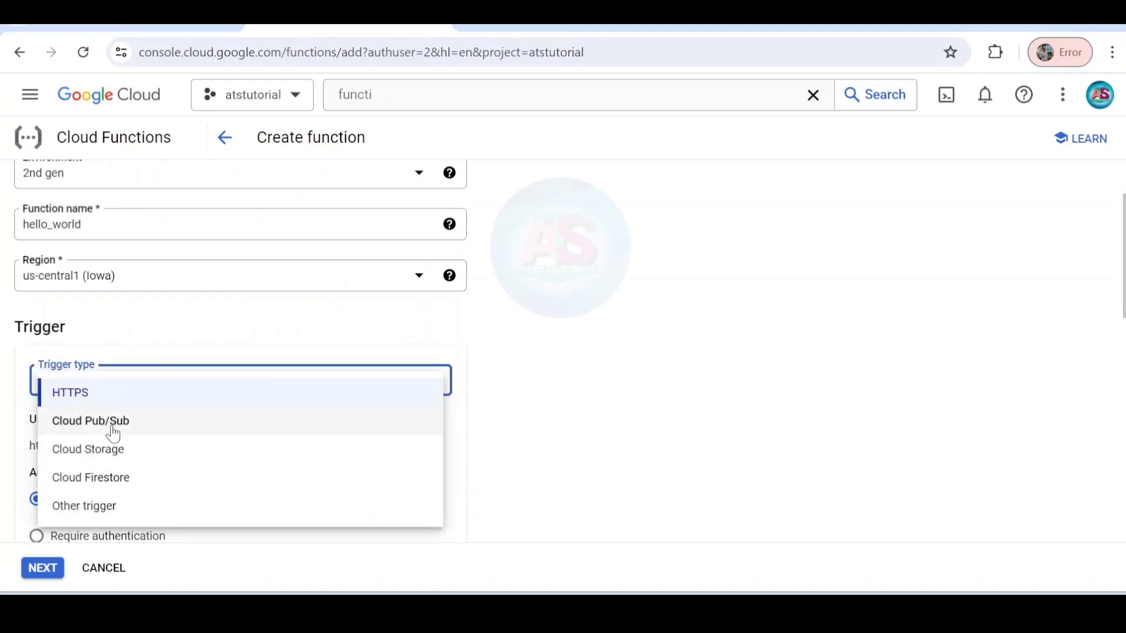
{"action": "left_click", "coordinate": [569, 453]}
{"action": "scroll", "coordinate": [570, 452], "scroll_direction": "down", "scroll_amount": 7}
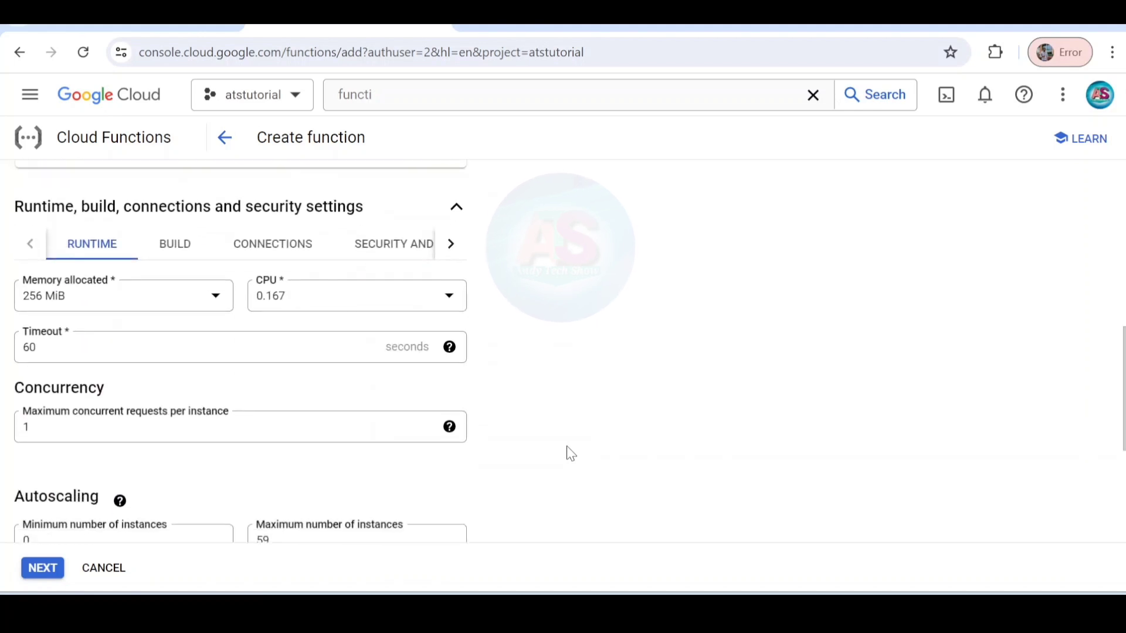
Set the function's timeout to 3600 seconds
{"action": "left_click", "coordinate": [449, 303]}
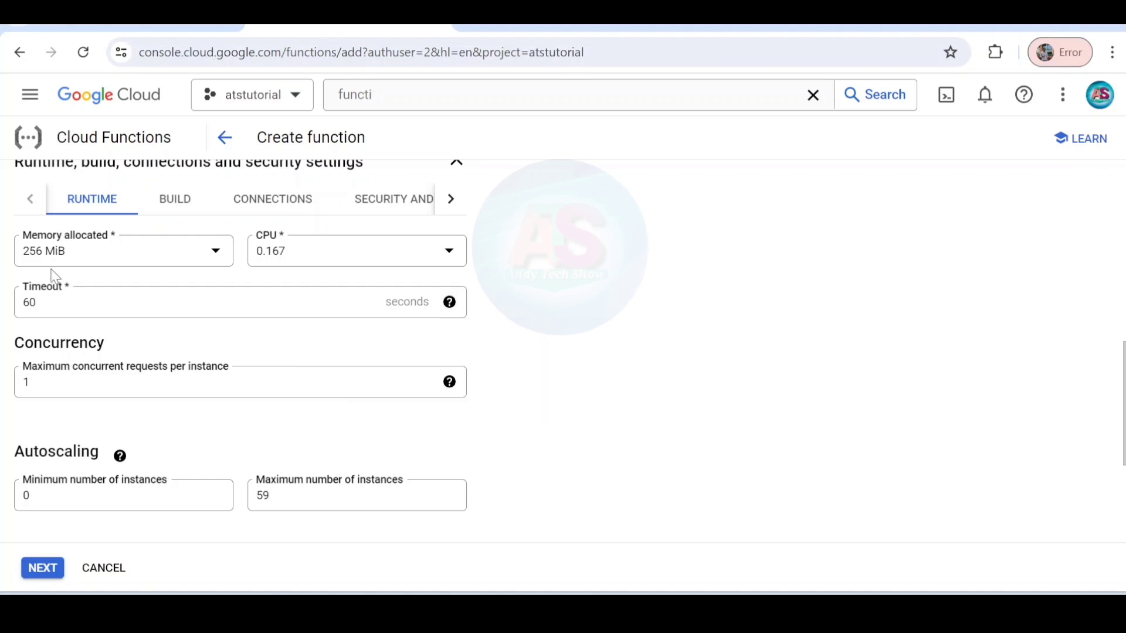
{"action": "left_click", "coordinate": [26, 304]}
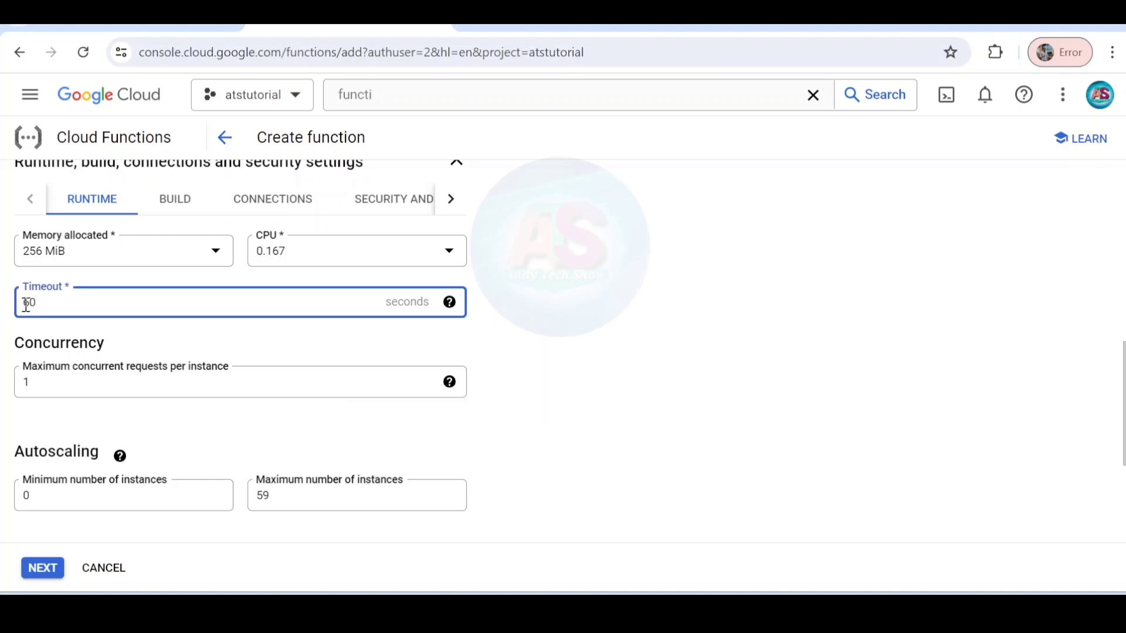
{"action": "type", "text": "36"}
{"action": "key", "text": "BackSpace"}
{"action": "key", "text": "BackSpace"}
{"action": "type", "text": "36"}
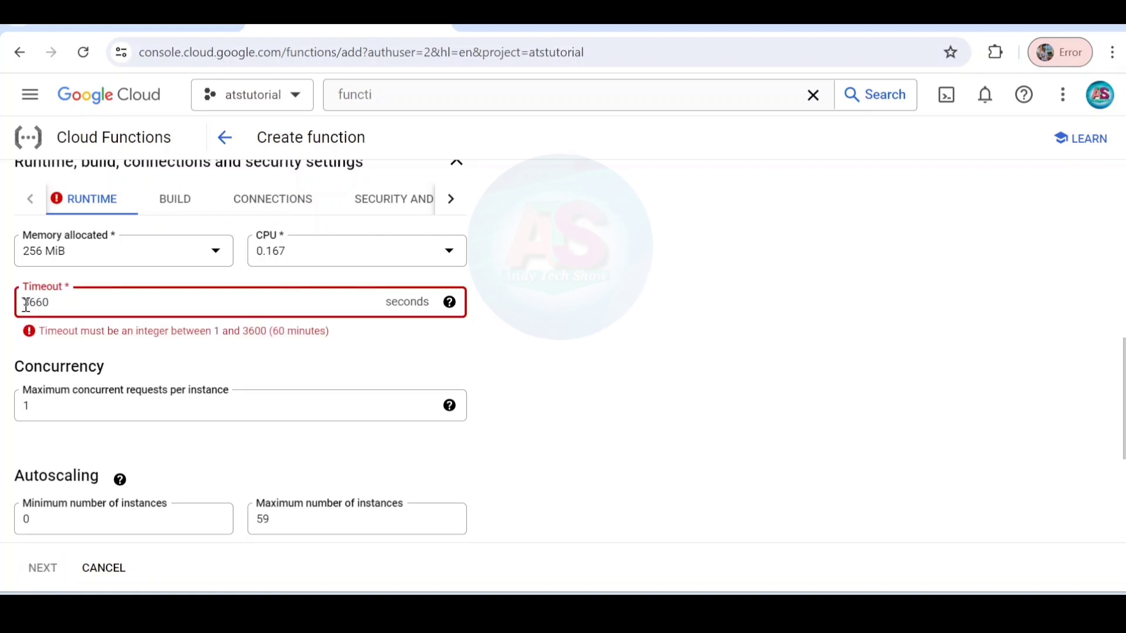
{"action": "key", "text": "BackSpace"}
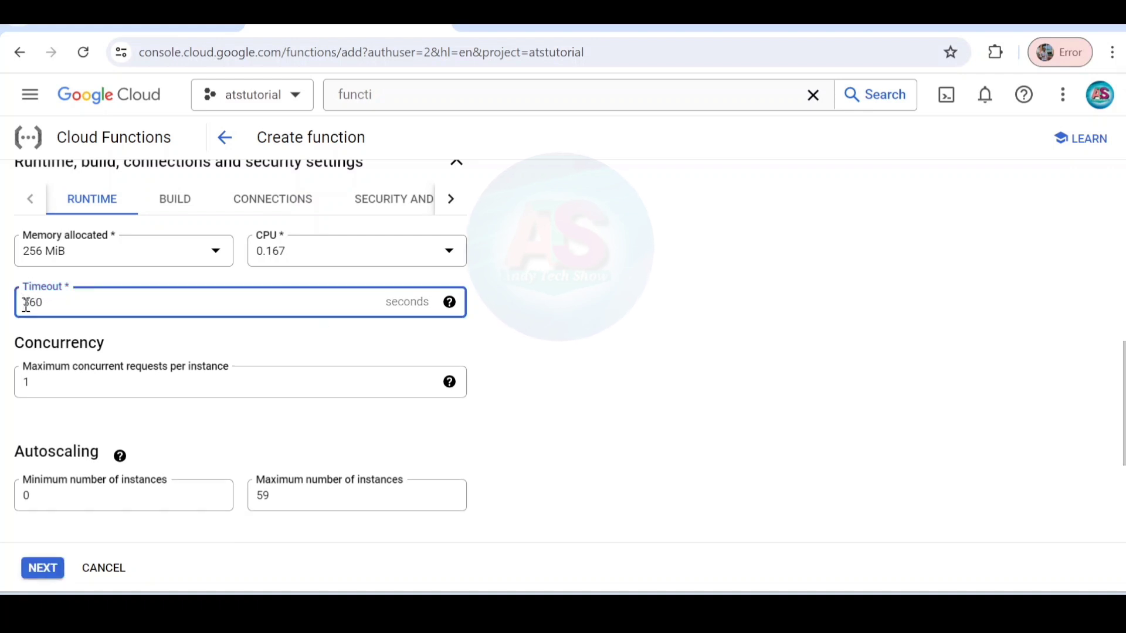
{"action": "type", "text": "0"}
{"action": "left_click", "coordinate": [134, 350]}
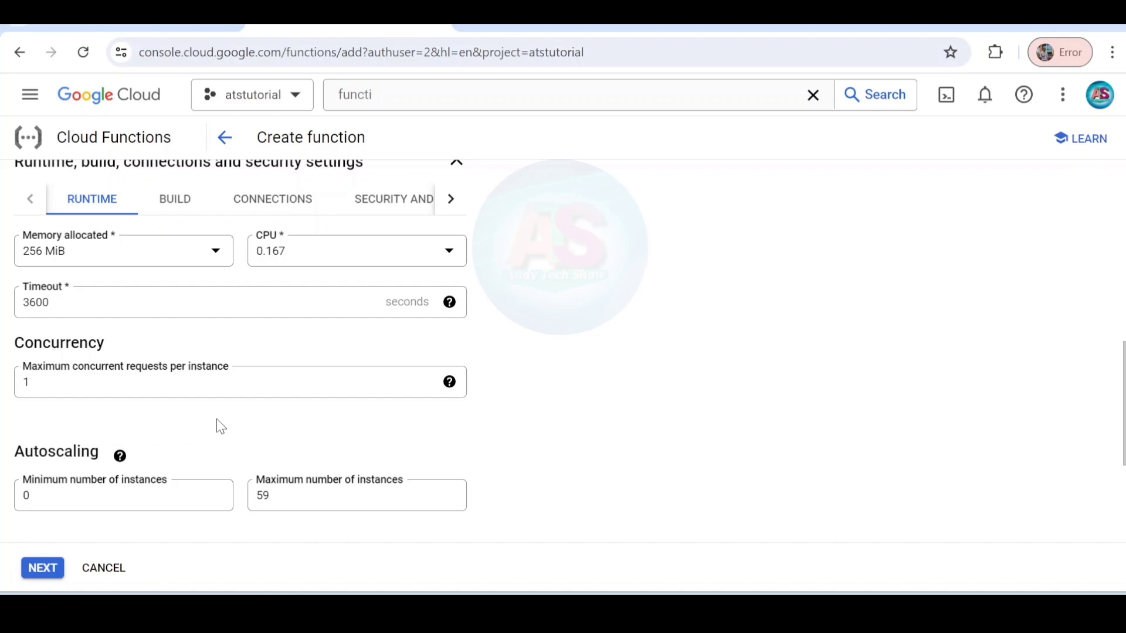
Review the autoscaling settings and the available runtime service accounts, keeping the default compute service account
{"action": "scroll", "coordinate": [217, 419], "scroll_direction": "down", "scroll_amount": 3}
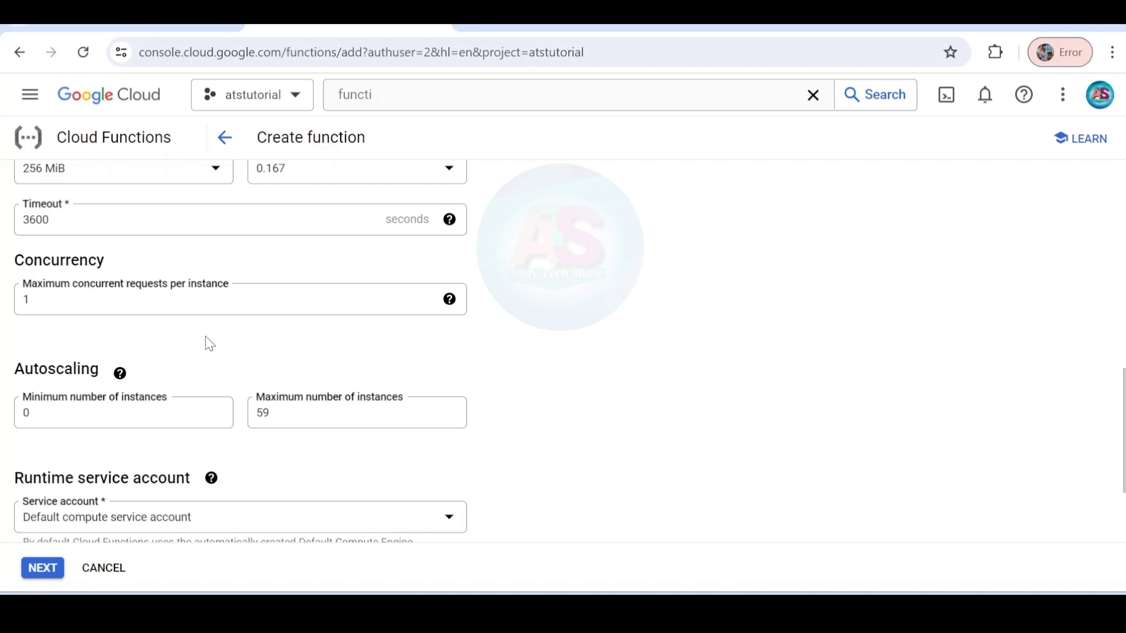
{"action": "scroll", "coordinate": [206, 340], "scroll_direction": "down", "scroll_amount": 3}
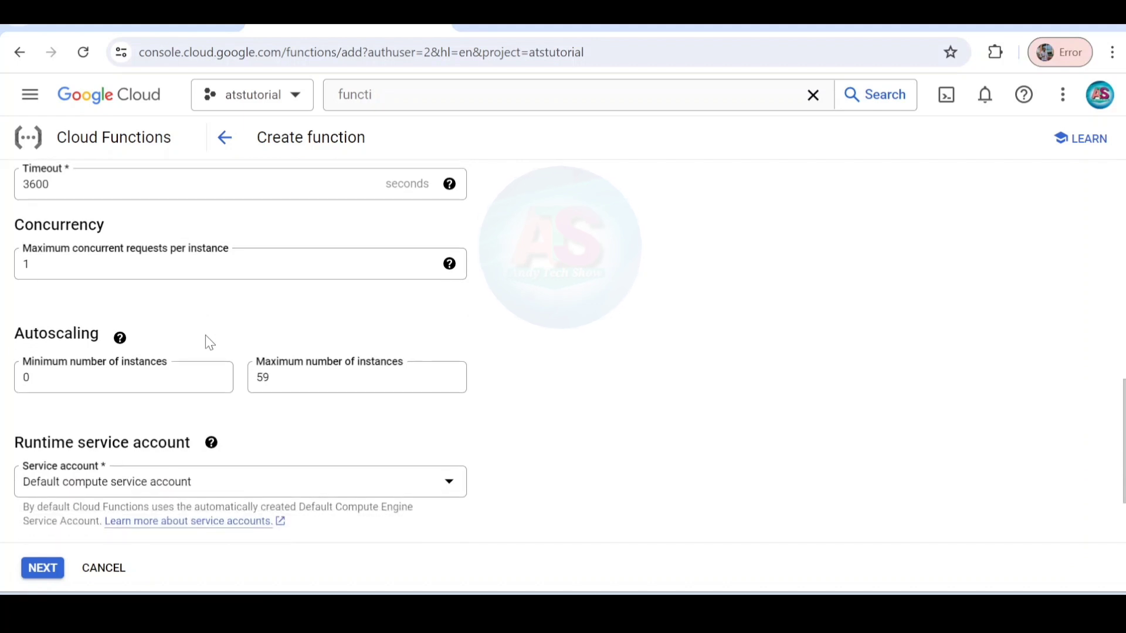
{"action": "scroll", "coordinate": [267, 396], "scroll_direction": "down", "scroll_amount": 2}
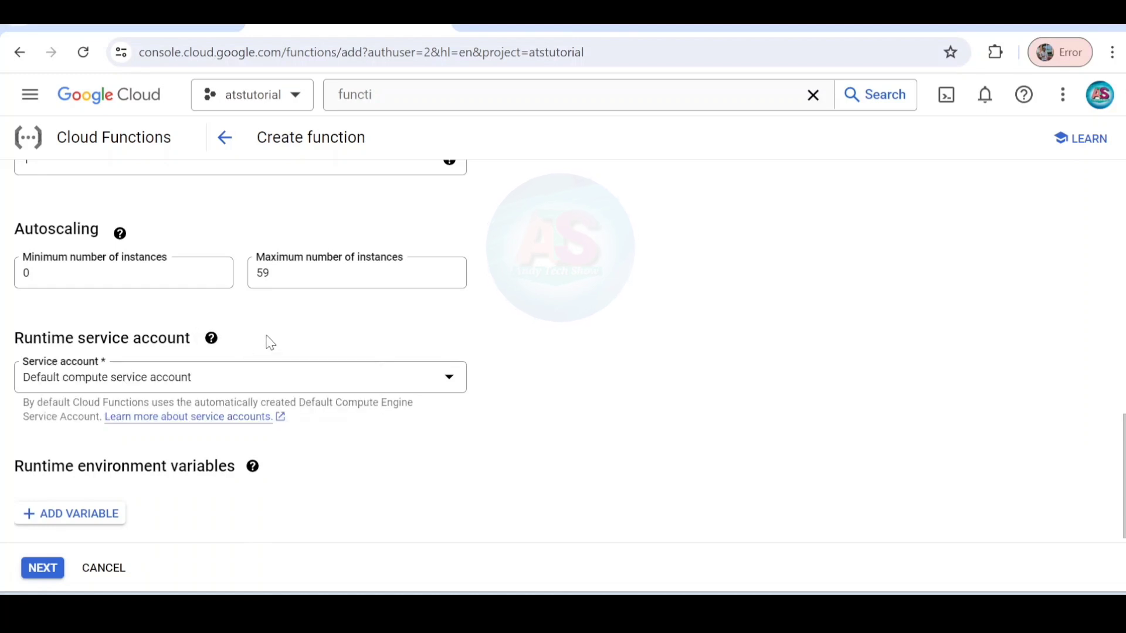
{"action": "left_click", "coordinate": [361, 385]}
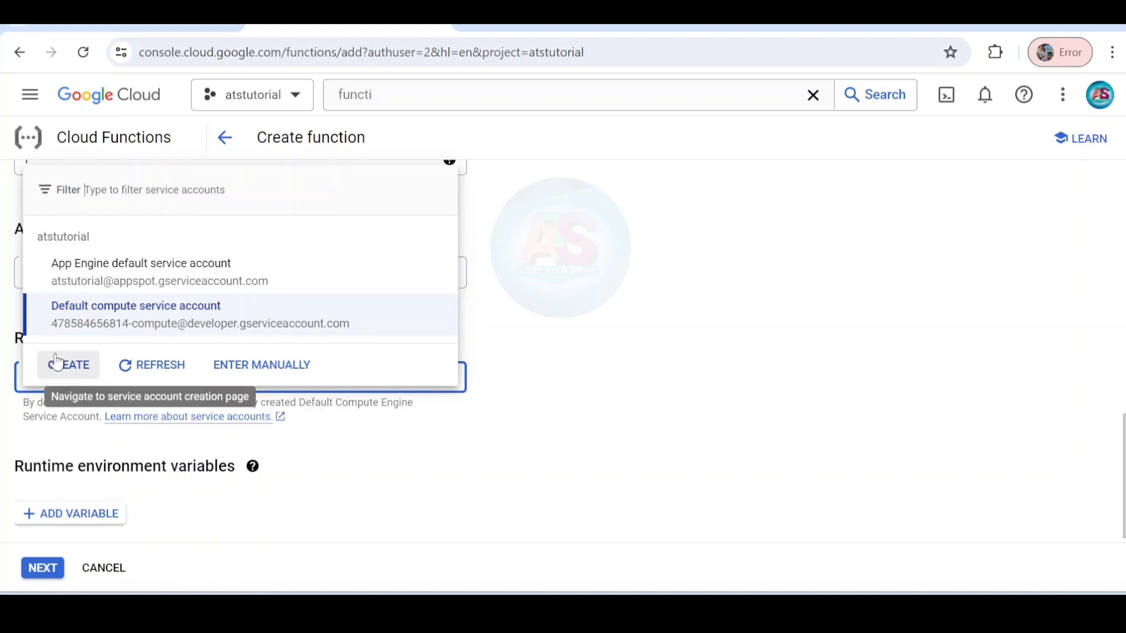
{"action": "left_click", "coordinate": [419, 424]}
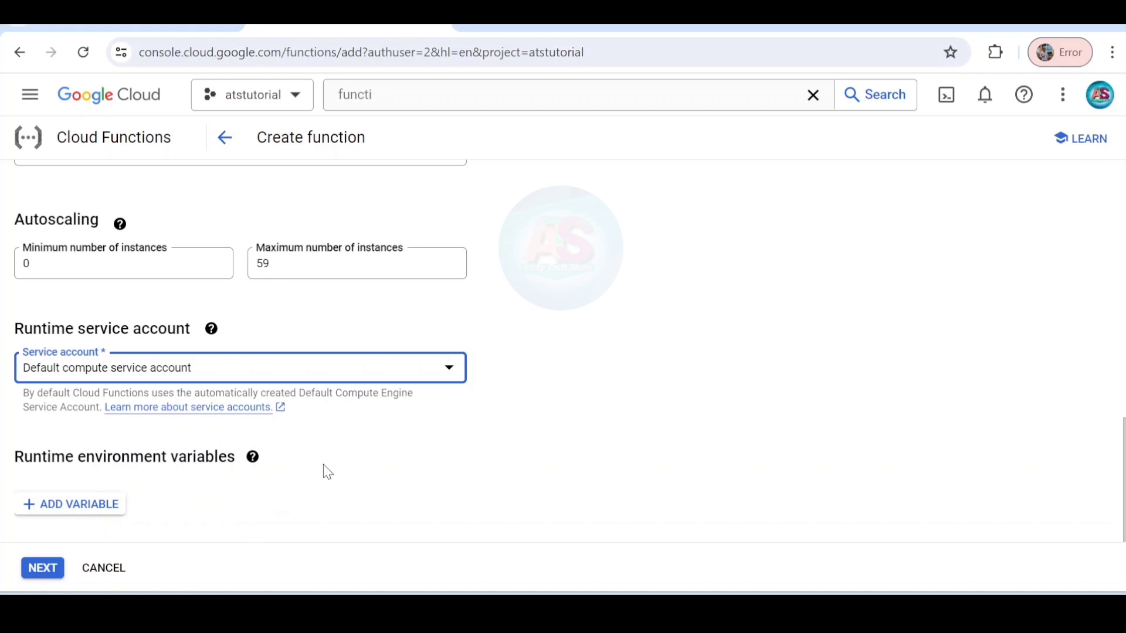
Open the build settings and examine the build service account, worker pool and environment variable options
{"action": "scroll", "coordinate": [322, 464], "scroll_direction": "up", "scroll_amount": 5}
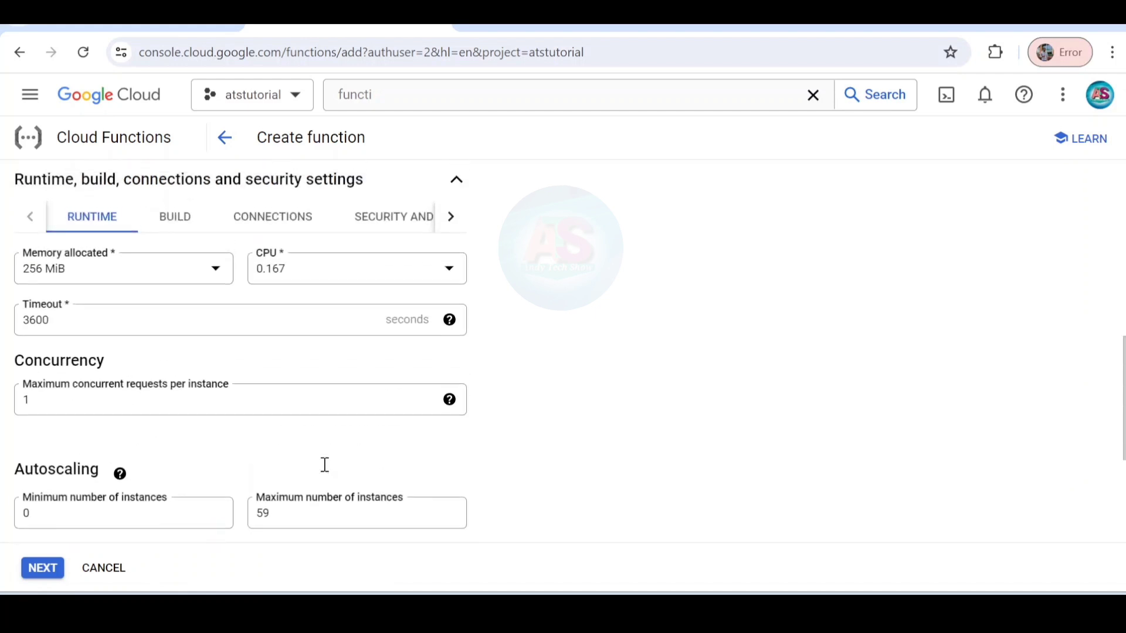
{"action": "left_click", "coordinate": [176, 293]}
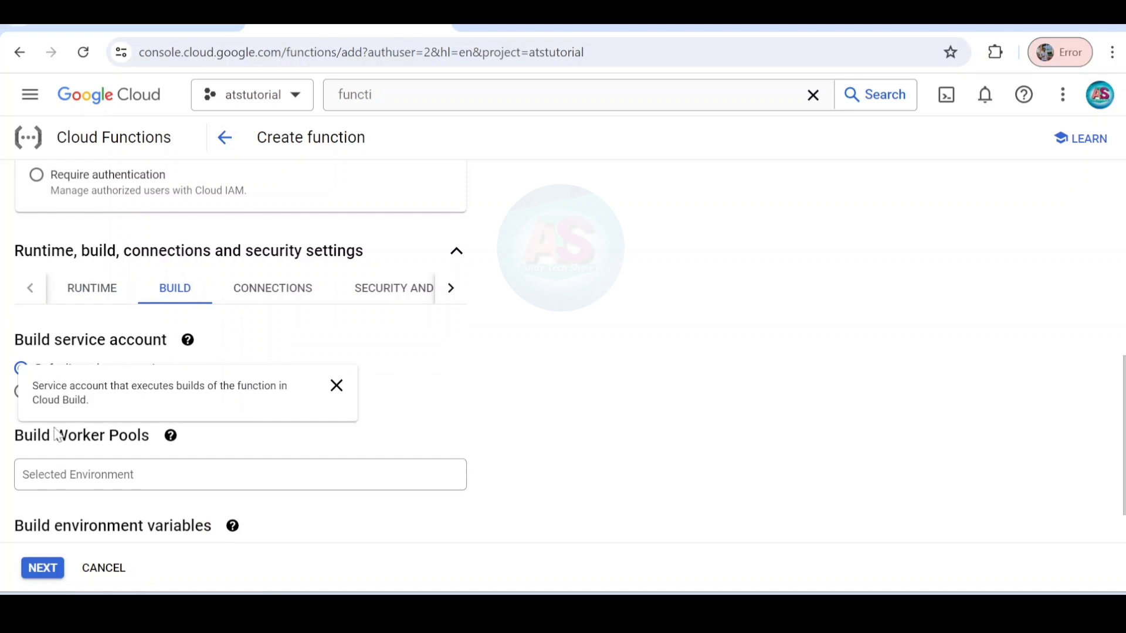
{"action": "scroll", "coordinate": [252, 389], "scroll_direction": "down", "scroll_amount": 1}
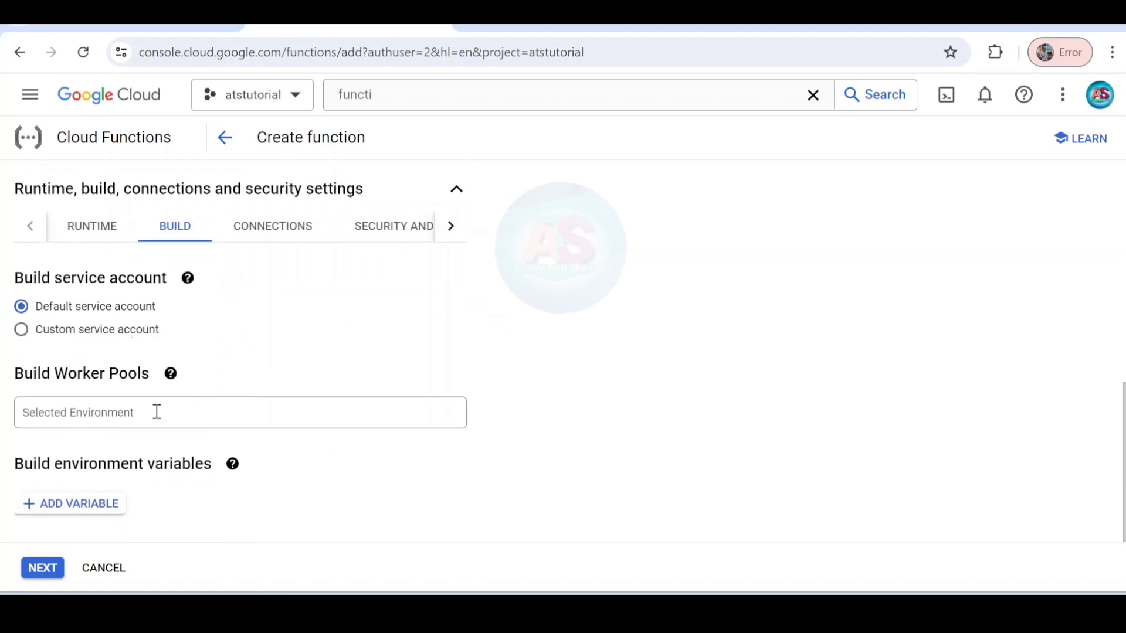
Open the function's connection settings and review the ingress and egress options, keeping all traffic allowed
{"action": "left_click", "coordinate": [271, 233]}
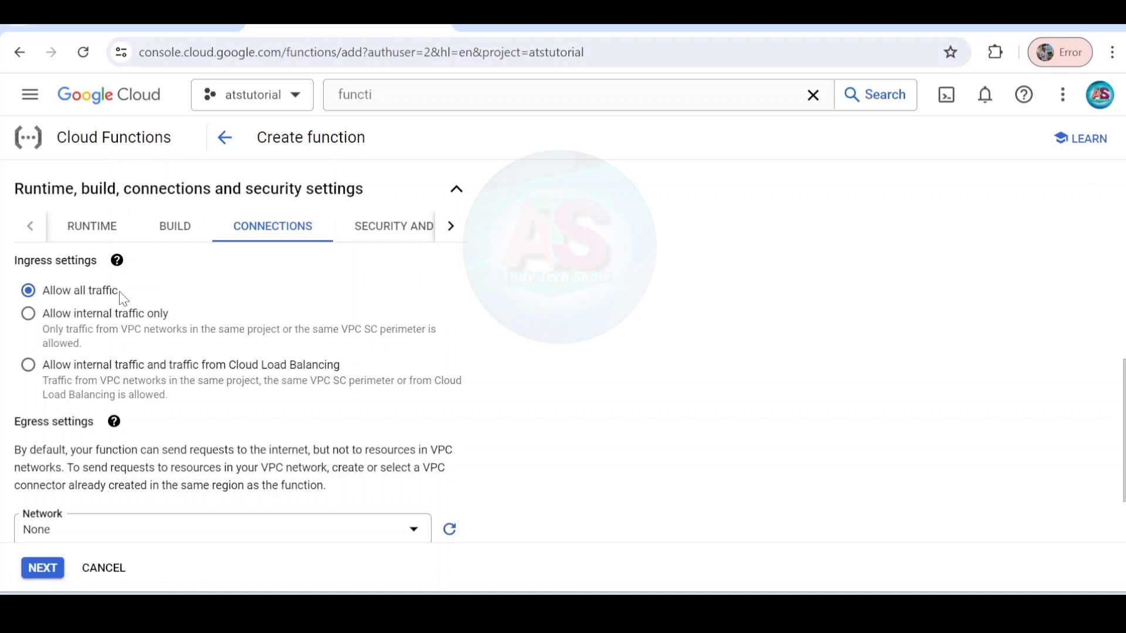
{"action": "scroll", "coordinate": [246, 443], "scroll_direction": "down", "scroll_amount": 2}
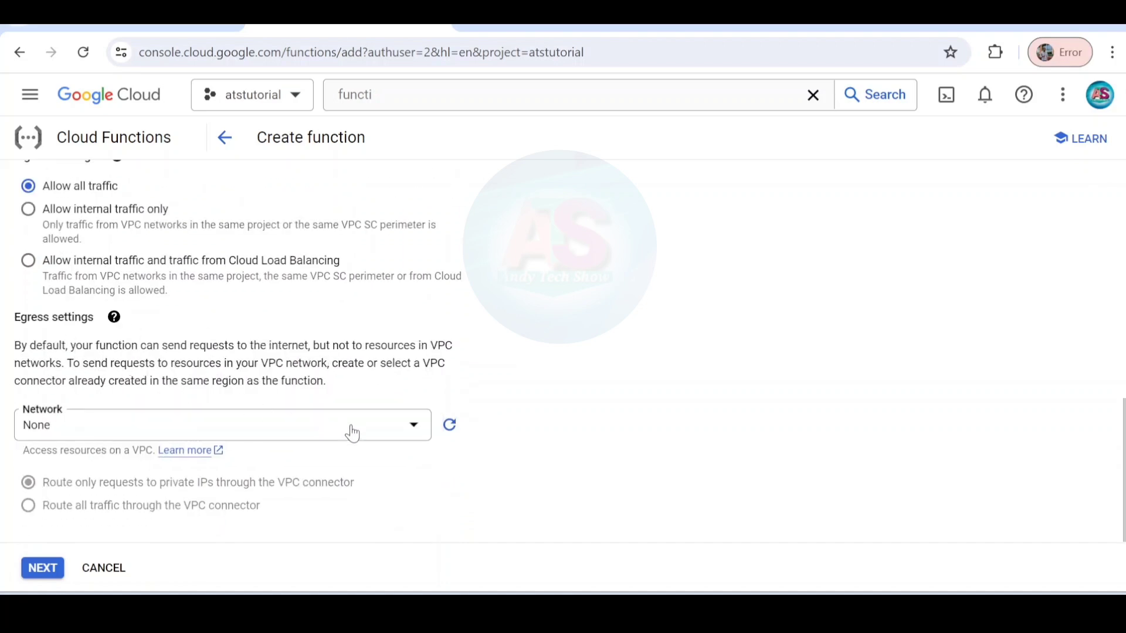
{"action": "scroll", "coordinate": [252, 340], "scroll_direction": "up", "scroll_amount": 5}
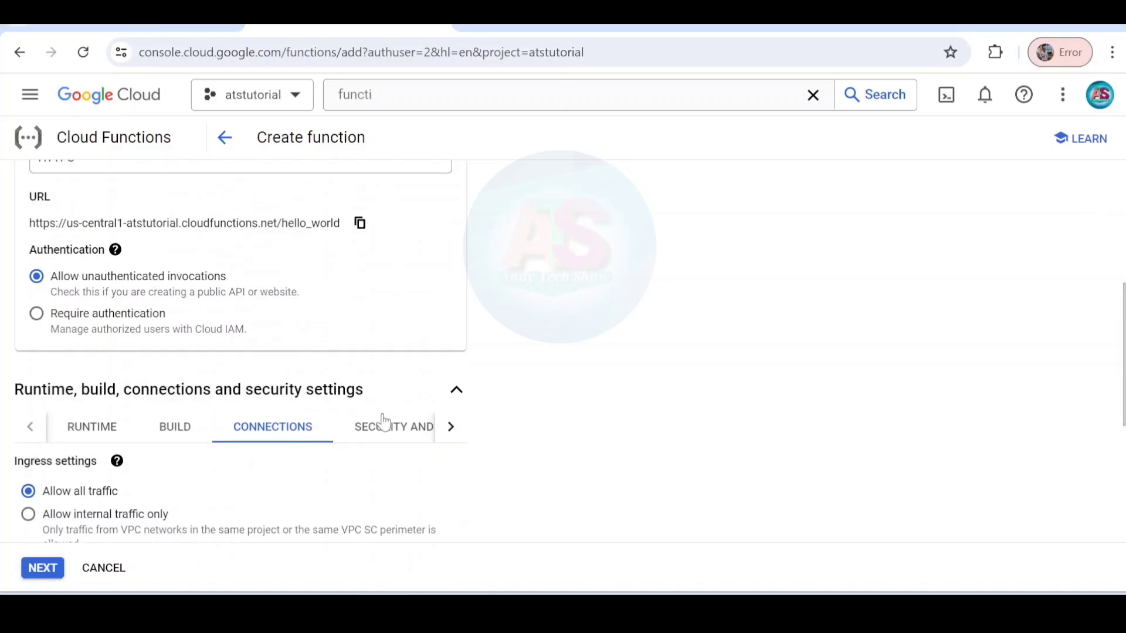
Review the function's secrets, encryption and image repository options, and look back over the basic and trigger settings
{"action": "left_click", "coordinate": [395, 427]}
{"action": "scroll", "coordinate": [281, 486], "scroll_direction": "down", "scroll_amount": 3}
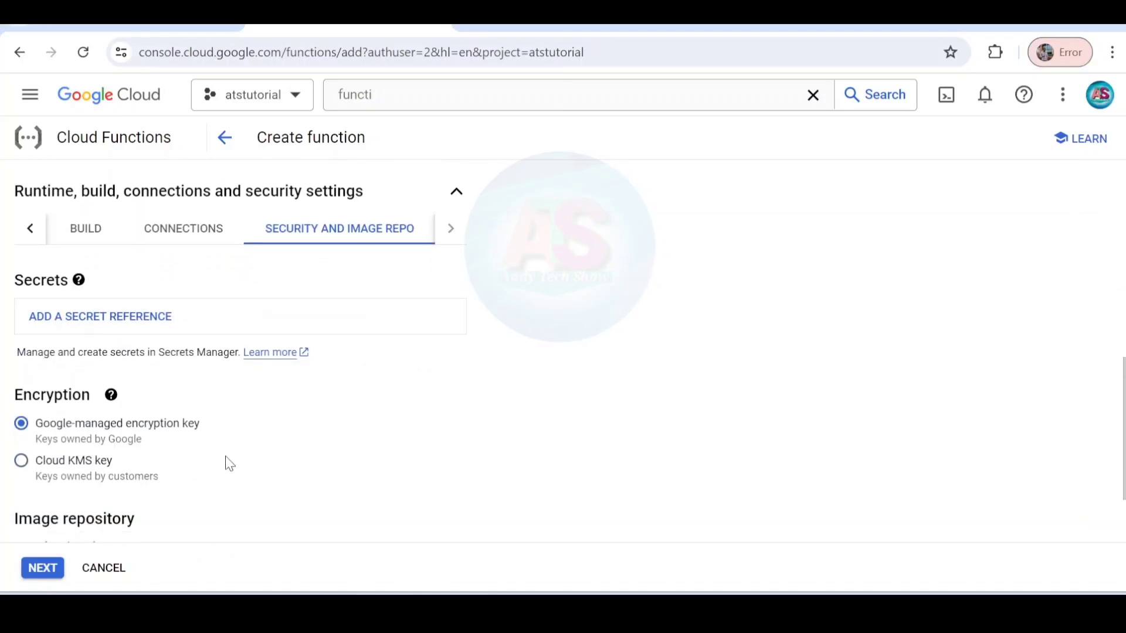
{"action": "scroll", "coordinate": [229, 463], "scroll_direction": "down", "scroll_amount": 2}
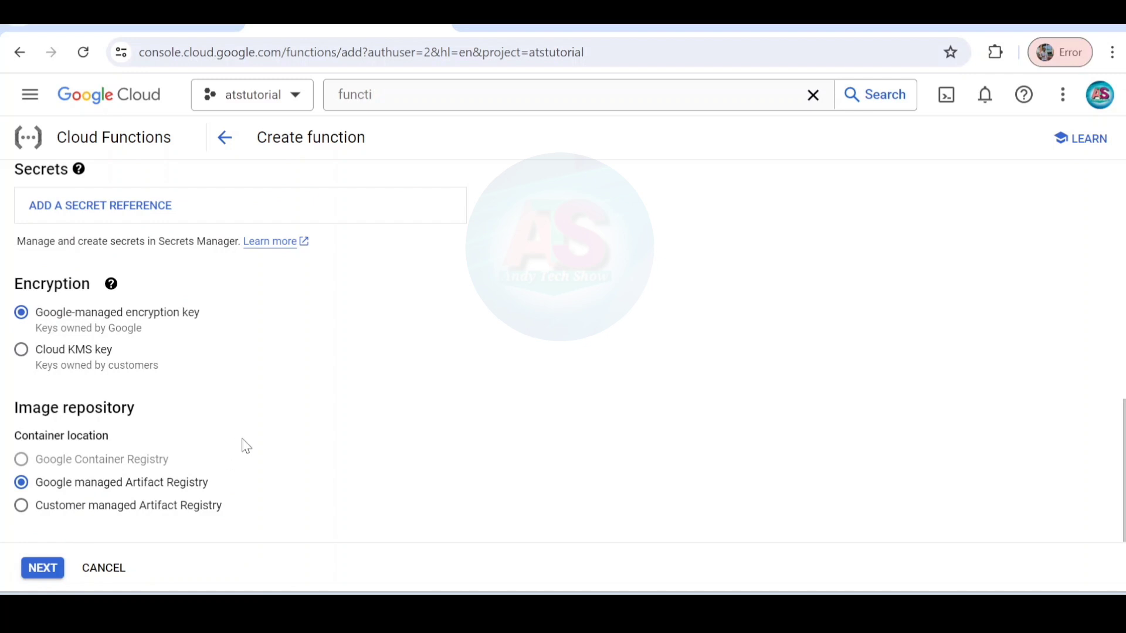
{"action": "scroll", "coordinate": [278, 439], "scroll_direction": "up", "scroll_amount": 5}
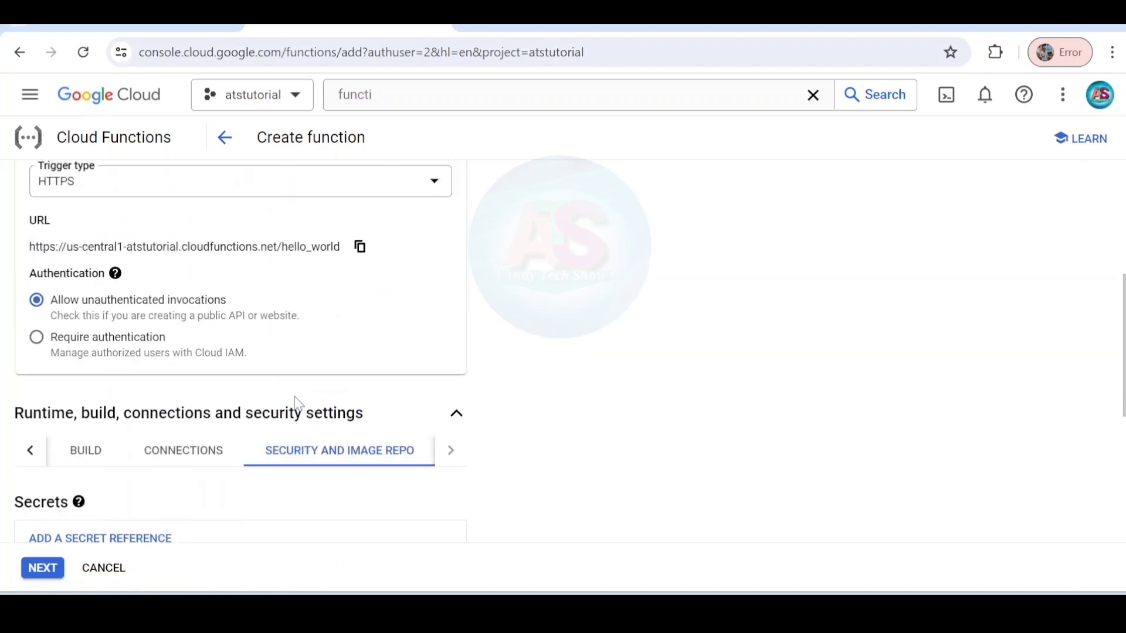
{"action": "scroll", "coordinate": [301, 401], "scroll_direction": "up", "scroll_amount": 5}
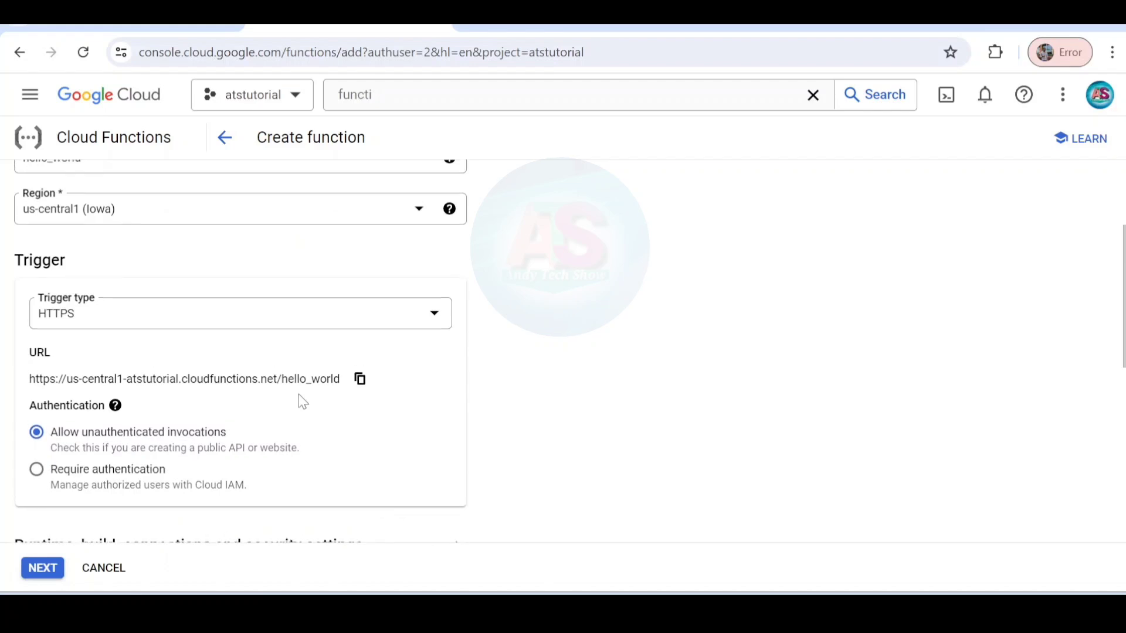
{"action": "scroll", "coordinate": [298, 402], "scroll_direction": "up", "scroll_amount": 1}
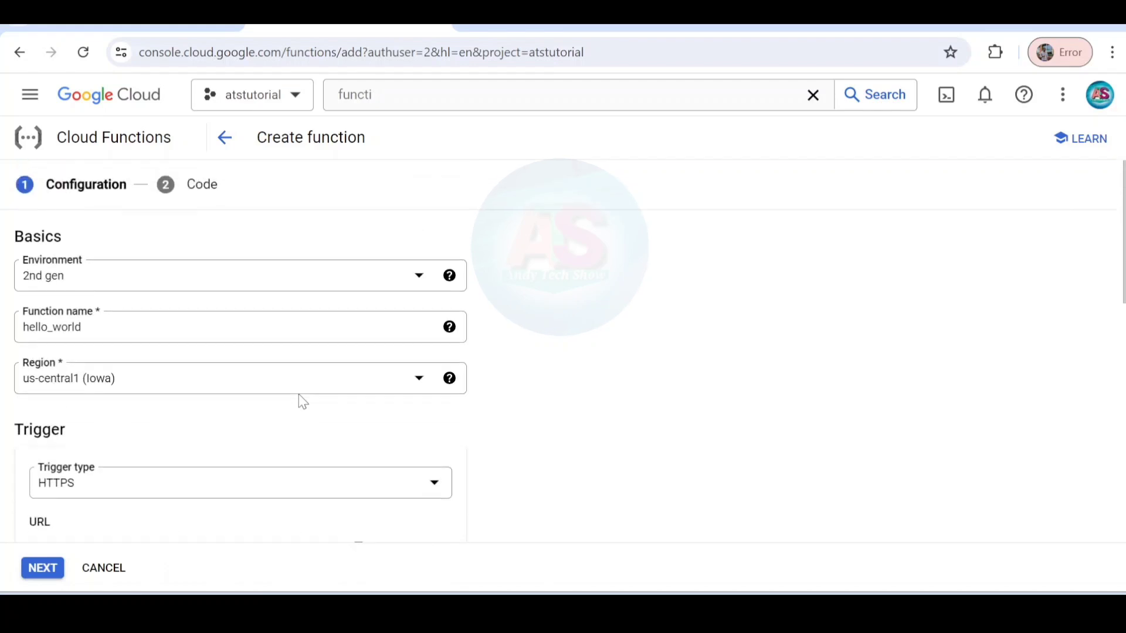
Proceed to the function's code stage and check the source code options, keeping Inline Editor
{"action": "left_click", "coordinate": [41, 571]}
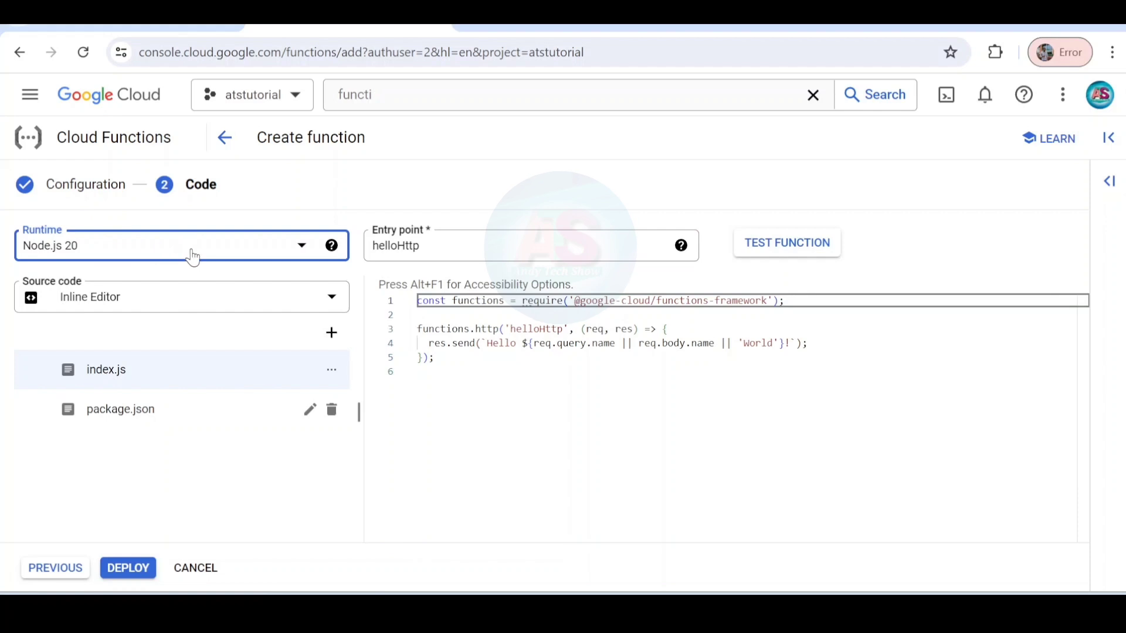
{"action": "left_click", "coordinate": [239, 300]}
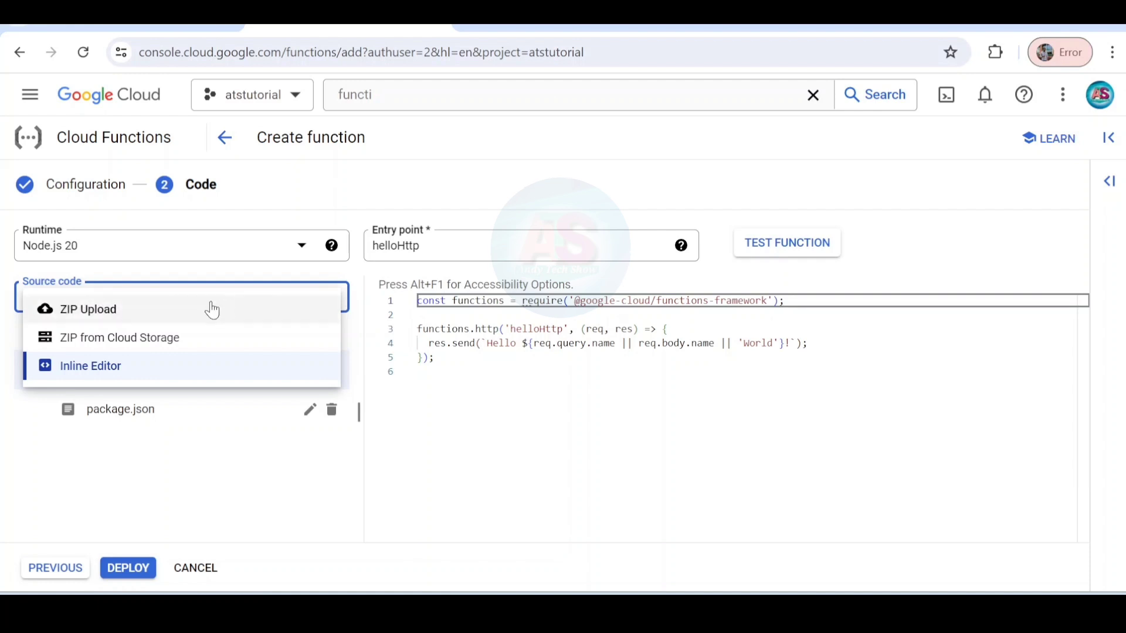
{"action": "left_click", "coordinate": [210, 459]}
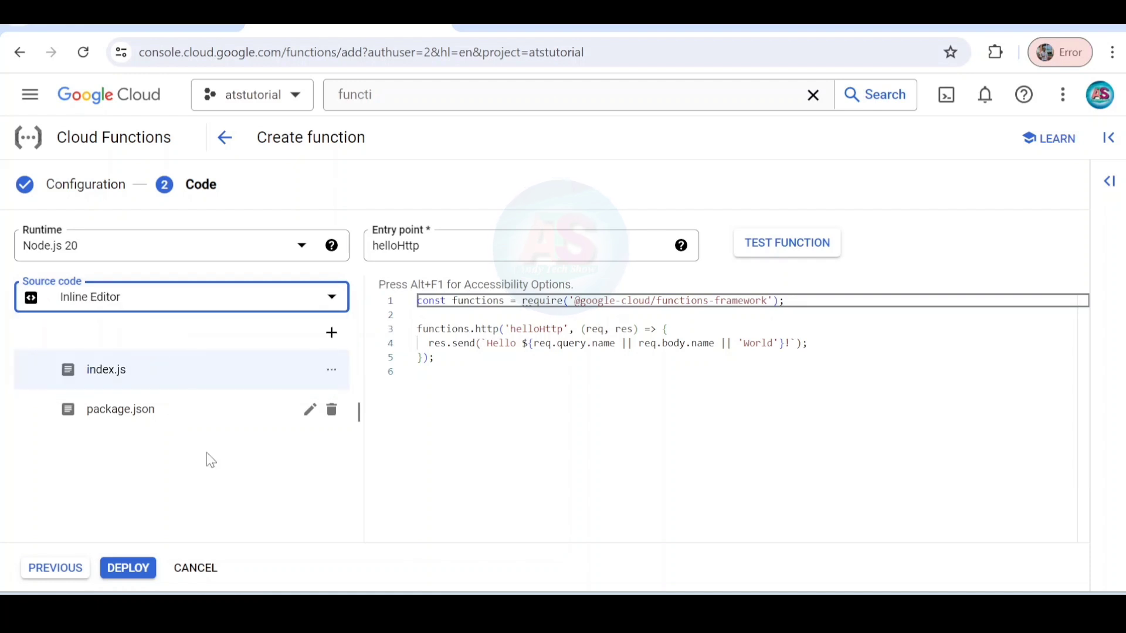
{"action": "left_click", "coordinate": [476, 356]}
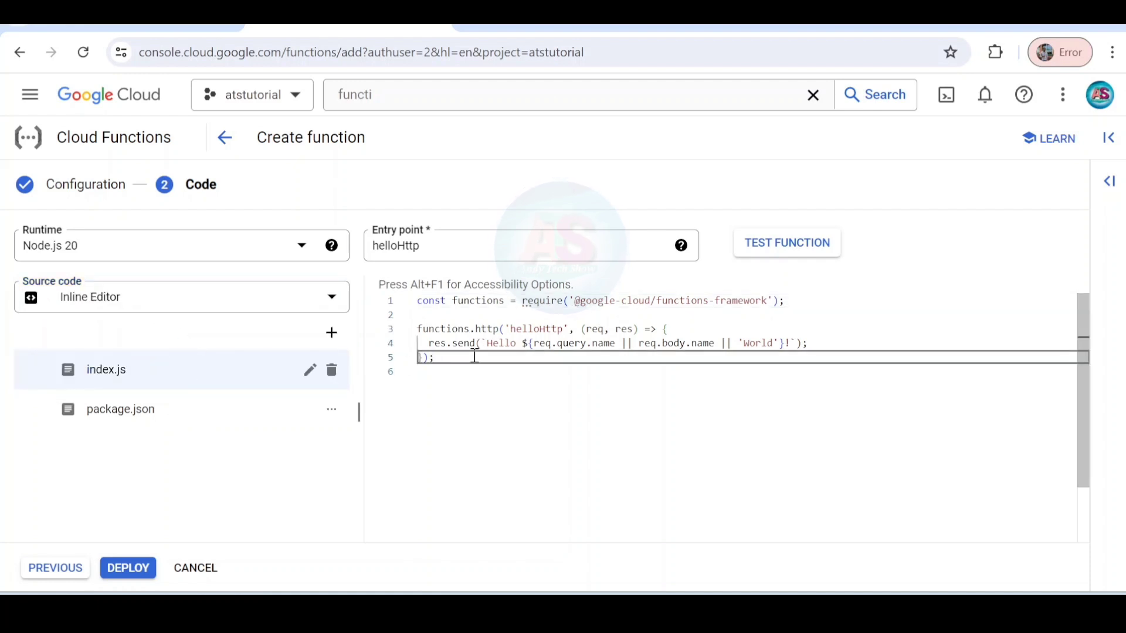
Set the function's runtime to Python 3.12
{"action": "left_click", "coordinate": [282, 250]}
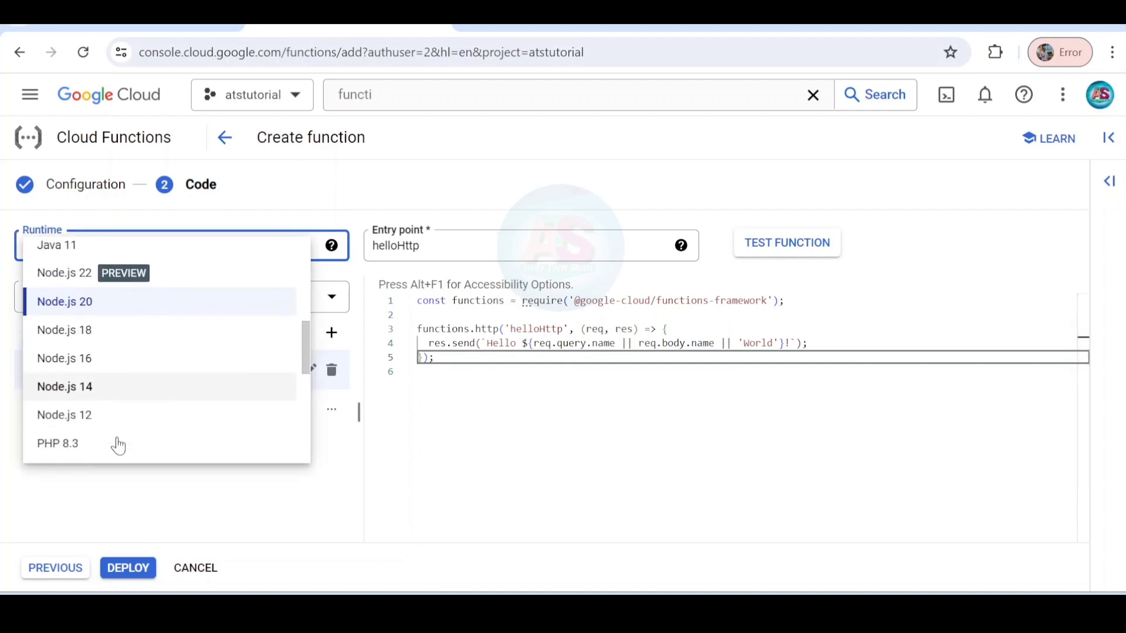
{"action": "scroll", "coordinate": [118, 446], "scroll_direction": "down", "scroll_amount": 5}
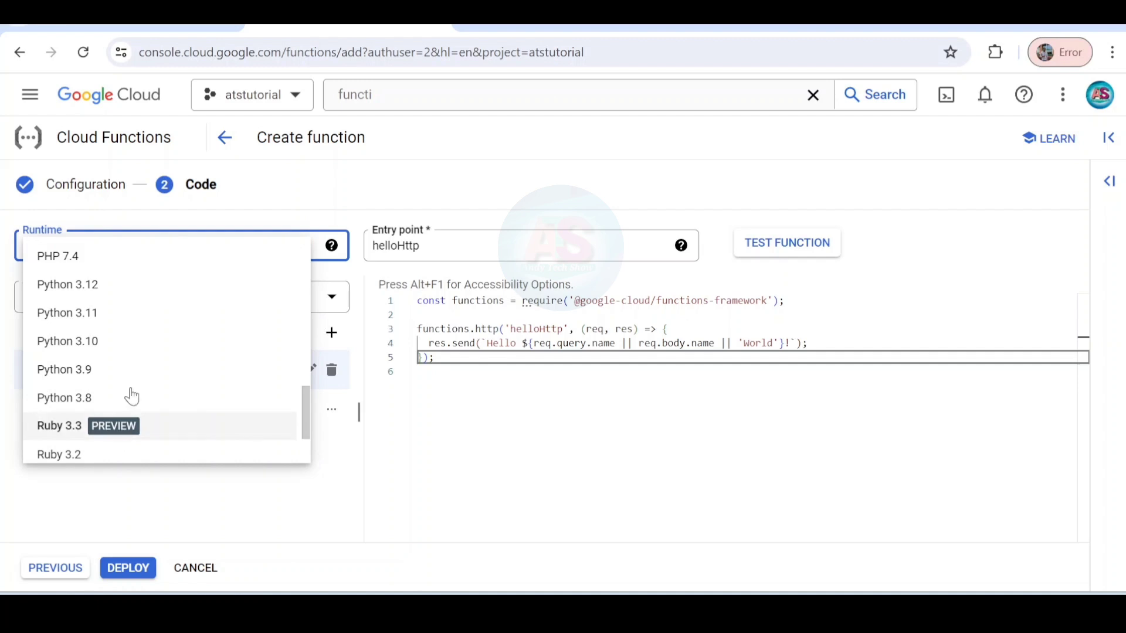
{"action": "left_click", "coordinate": [79, 285]}
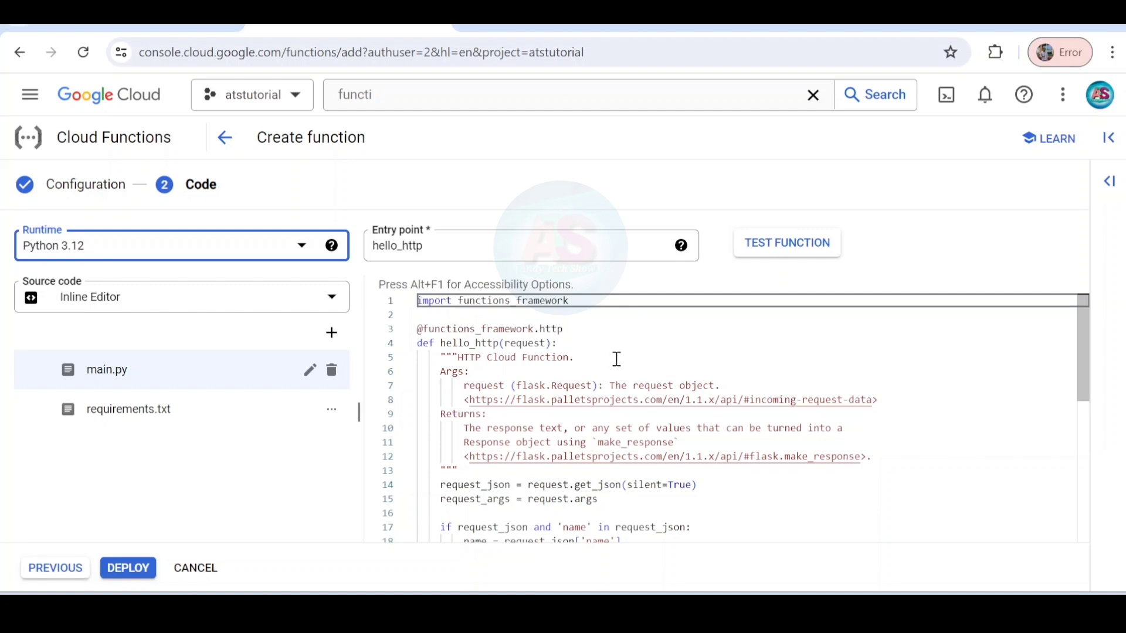
Examine requirements.txt and main.py, comparing the entry point with the function name defined in the code
{"action": "left_click", "coordinate": [121, 407]}
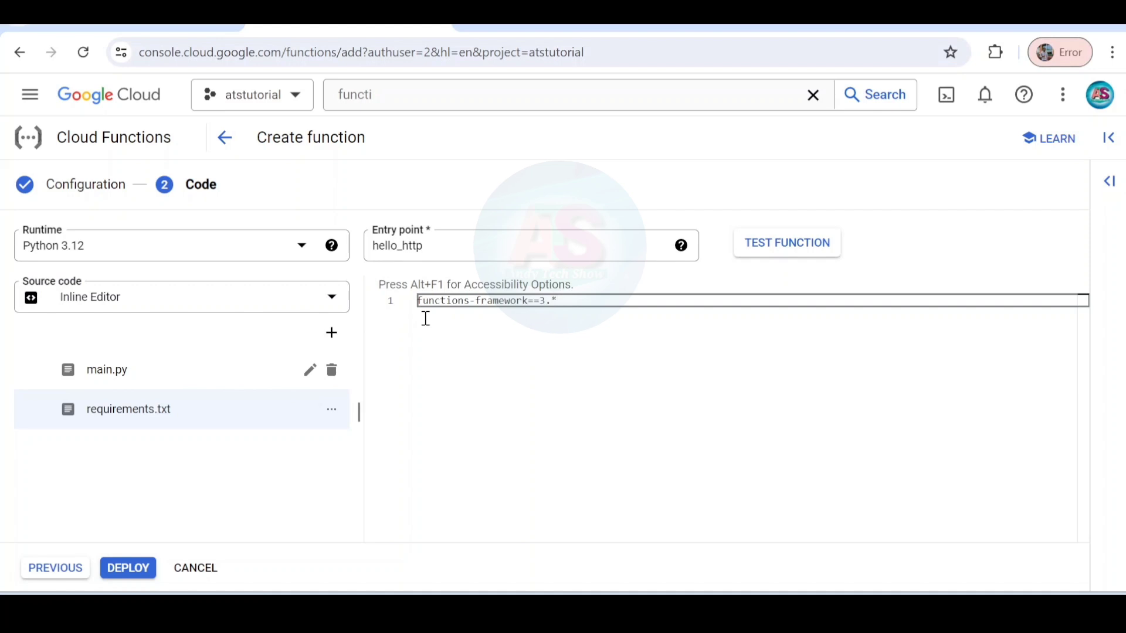
{"action": "left_click", "coordinate": [101, 370]}
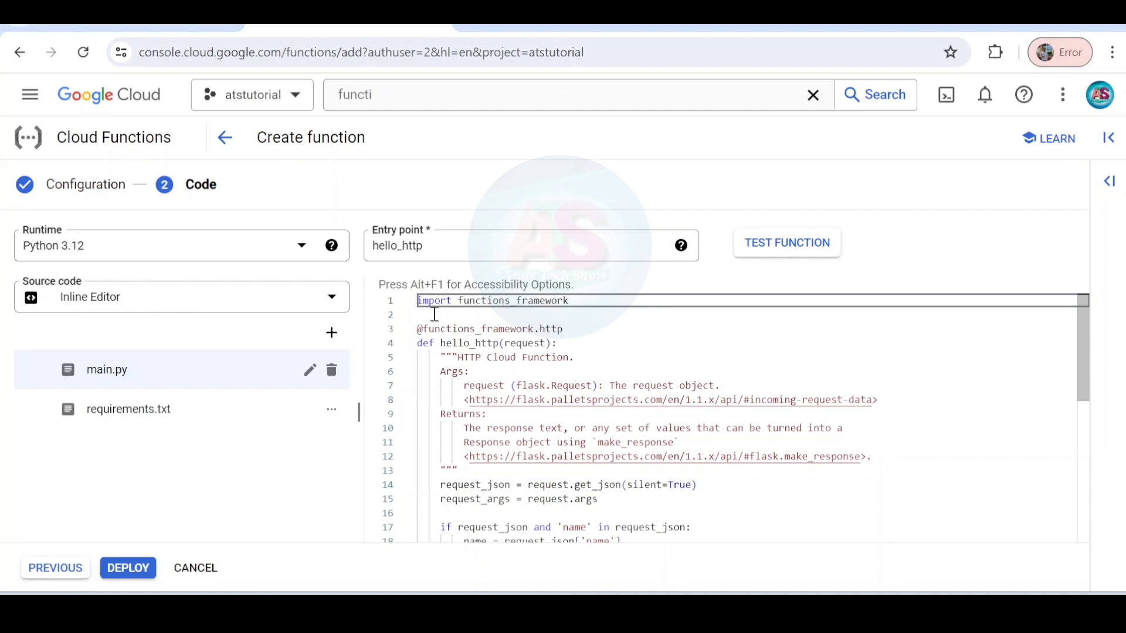
{"action": "left_click", "coordinate": [565, 344]}
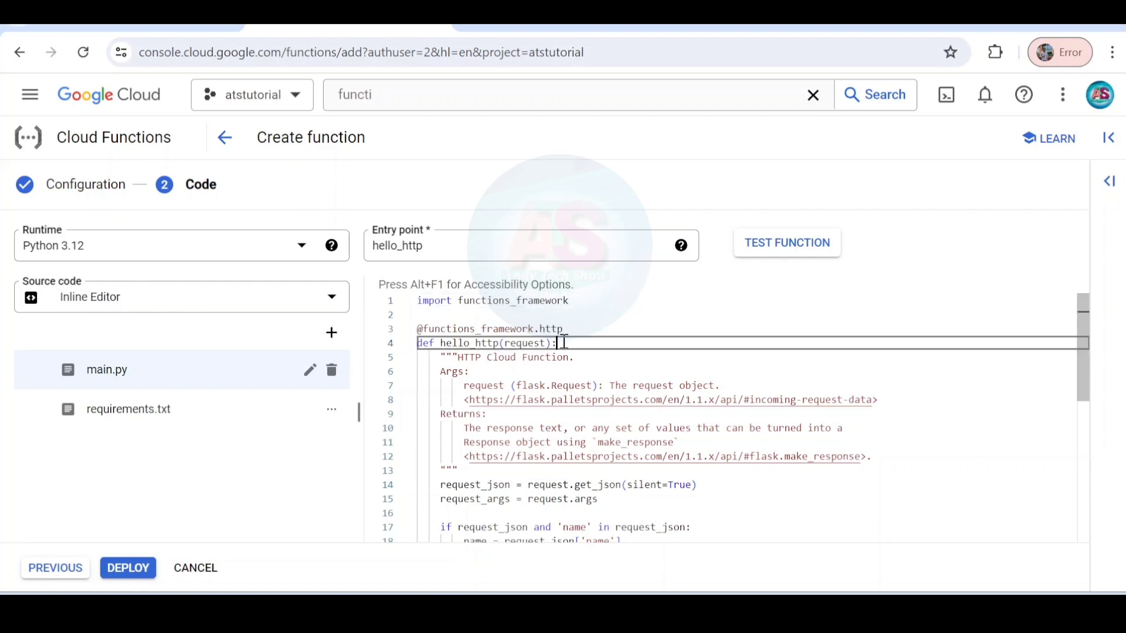
{"action": "double_click", "coordinate": [403, 245]}
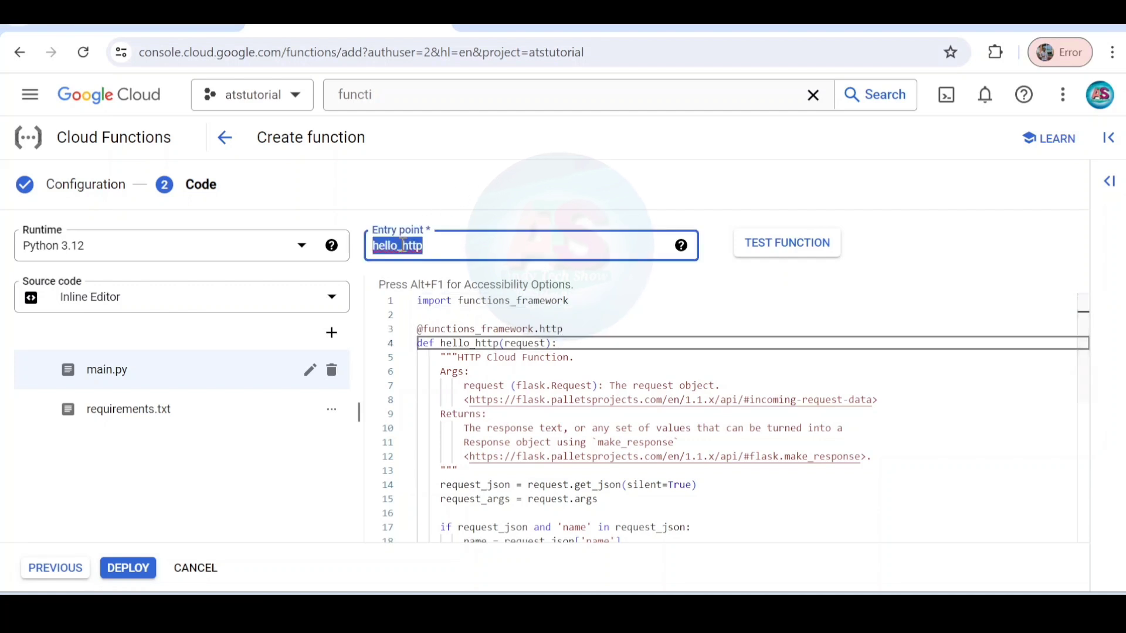
{"action": "double_click", "coordinate": [459, 343]}
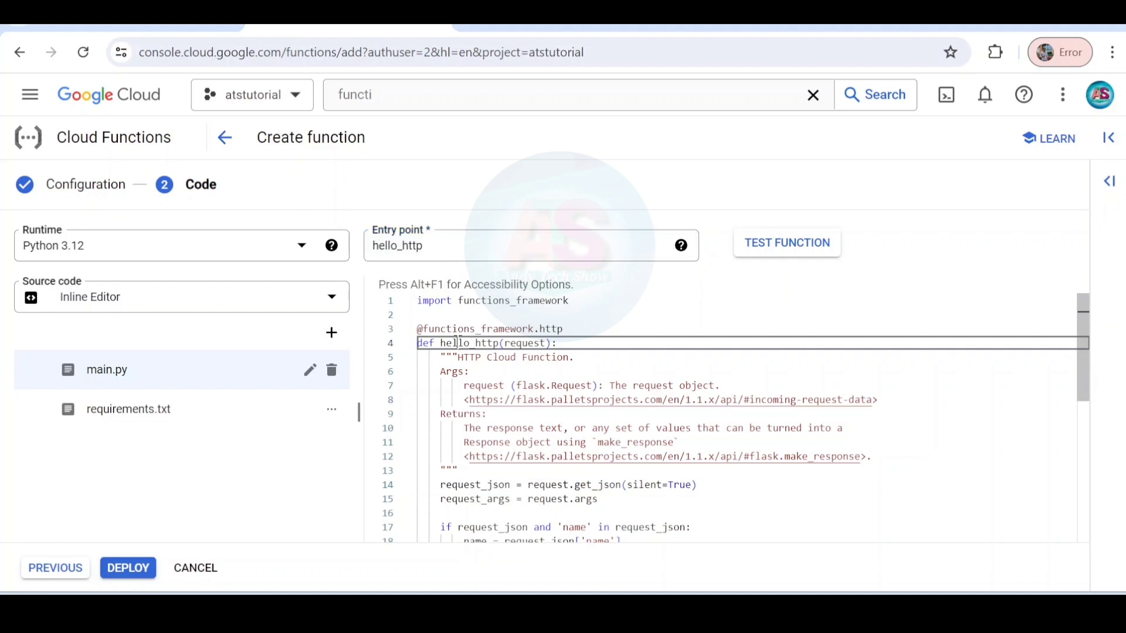
Try hello_http1 as both the entry point and the function name in main.py, and restore both to hello_http
{"action": "left_click", "coordinate": [430, 251]}
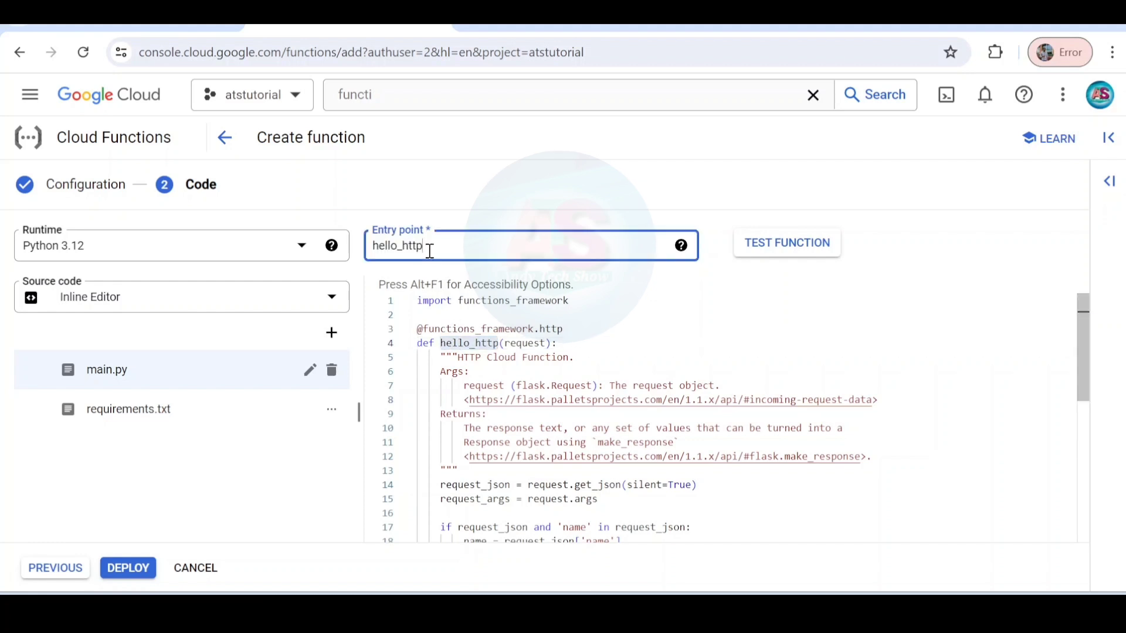
{"action": "type", "text": "1"}
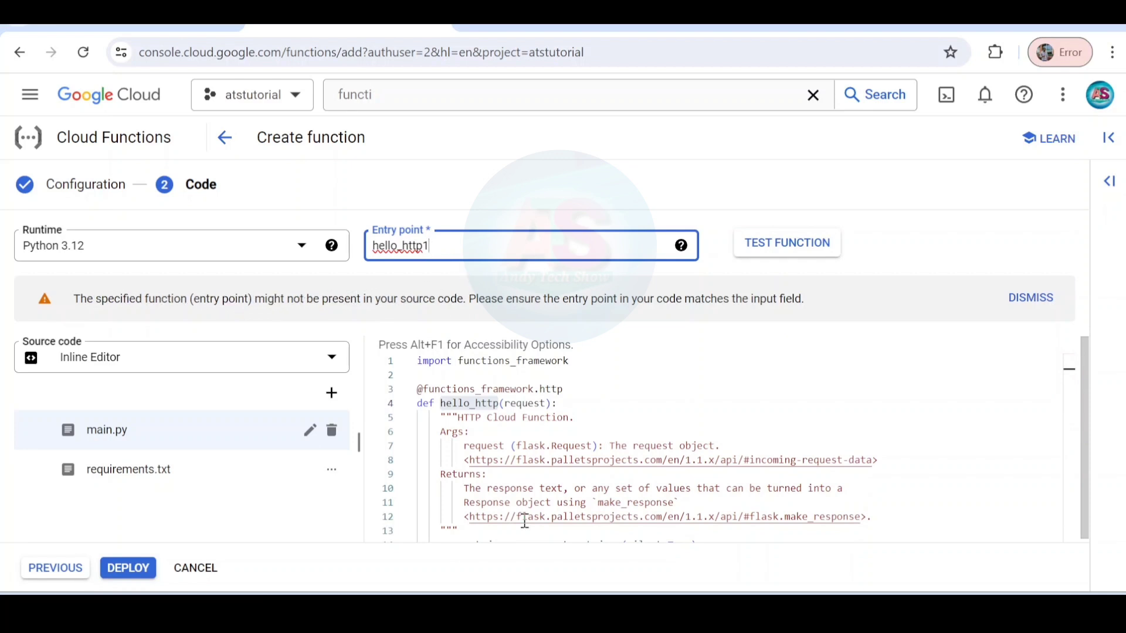
{"action": "left_click", "coordinate": [499, 405]}
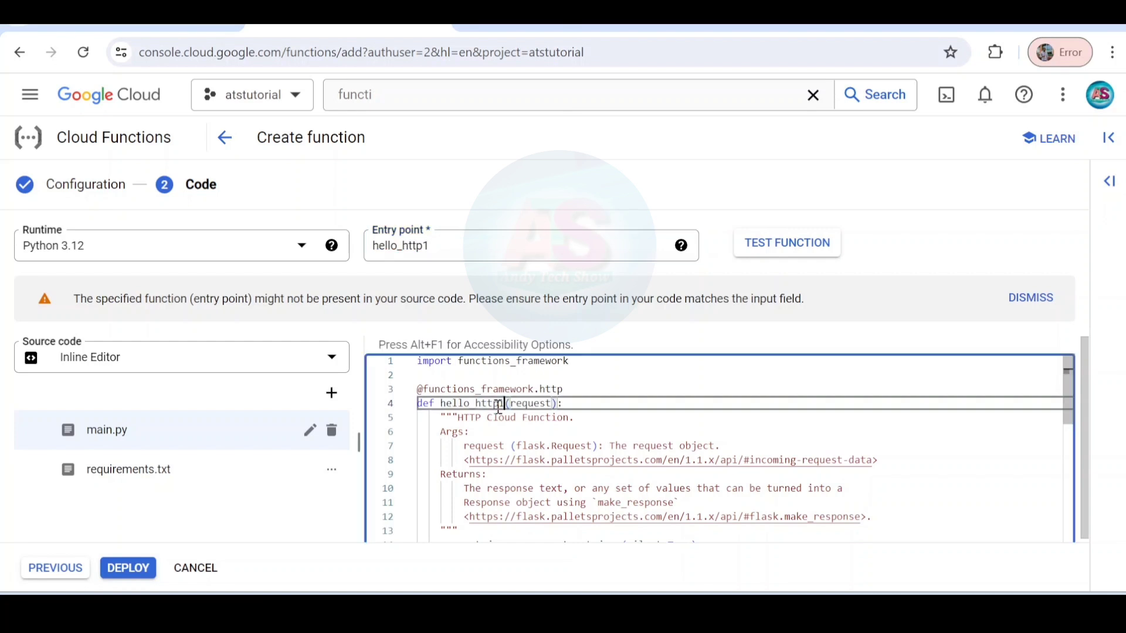
{"action": "type", "text": "1"}
{"action": "key", "text": "BackSpace"}
{"action": "left_click", "coordinate": [452, 244]}
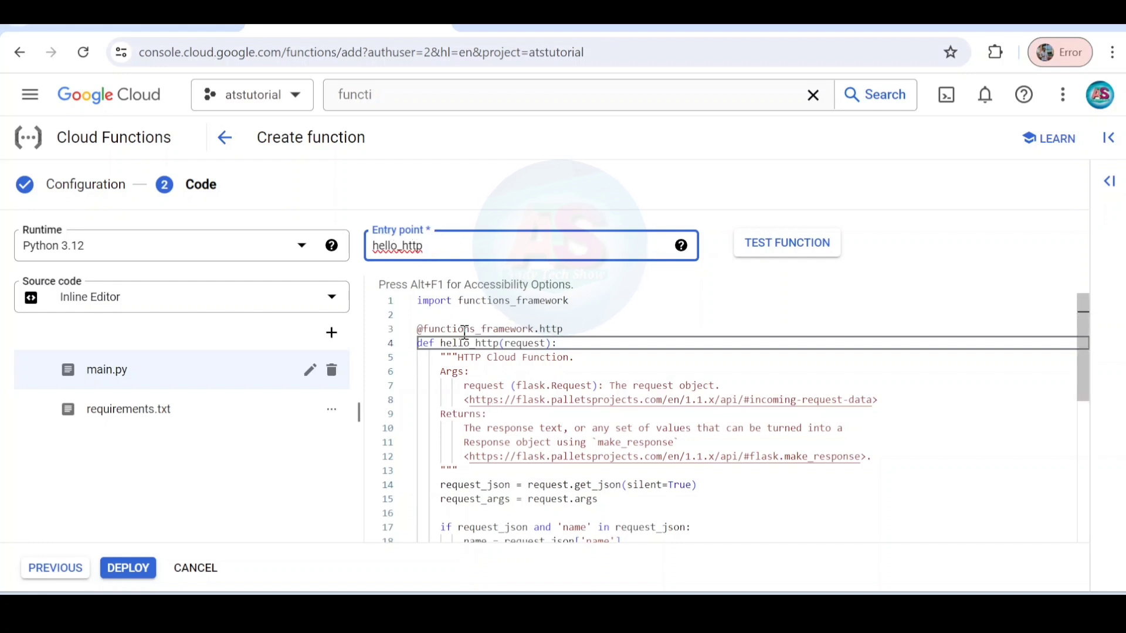
Read through the hello_http function in main.py, examining its request argument and the conditions that set the name
{"action": "left_click", "coordinate": [477, 343]}
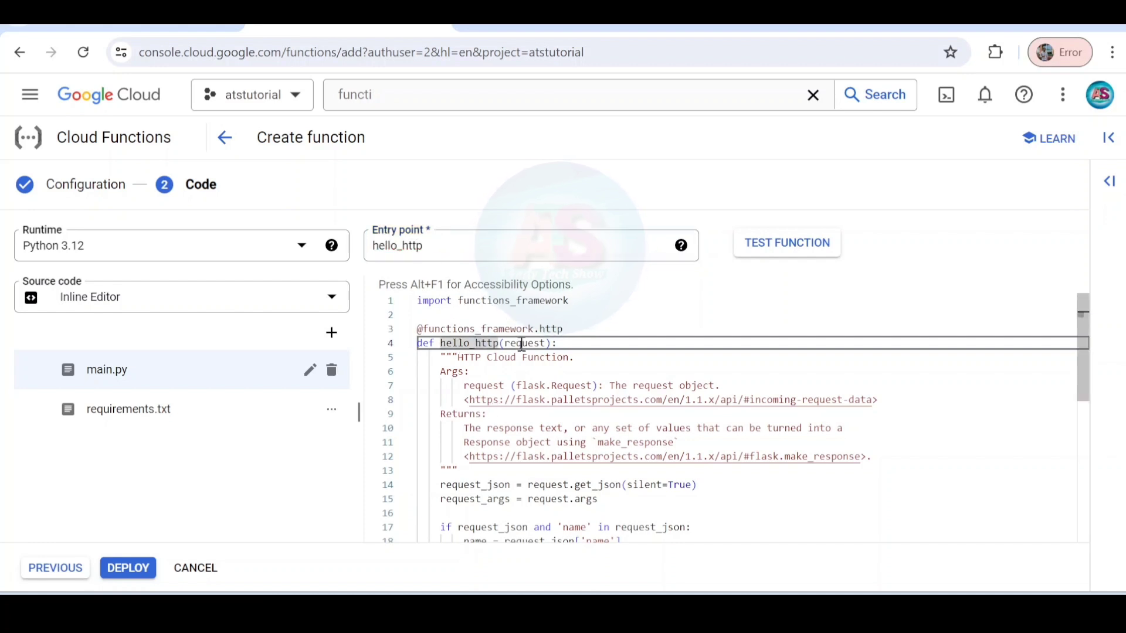
{"action": "left_click", "coordinate": [522, 344]}
{"action": "scroll", "coordinate": [557, 434], "scroll_direction": "down", "scroll_amount": 1}
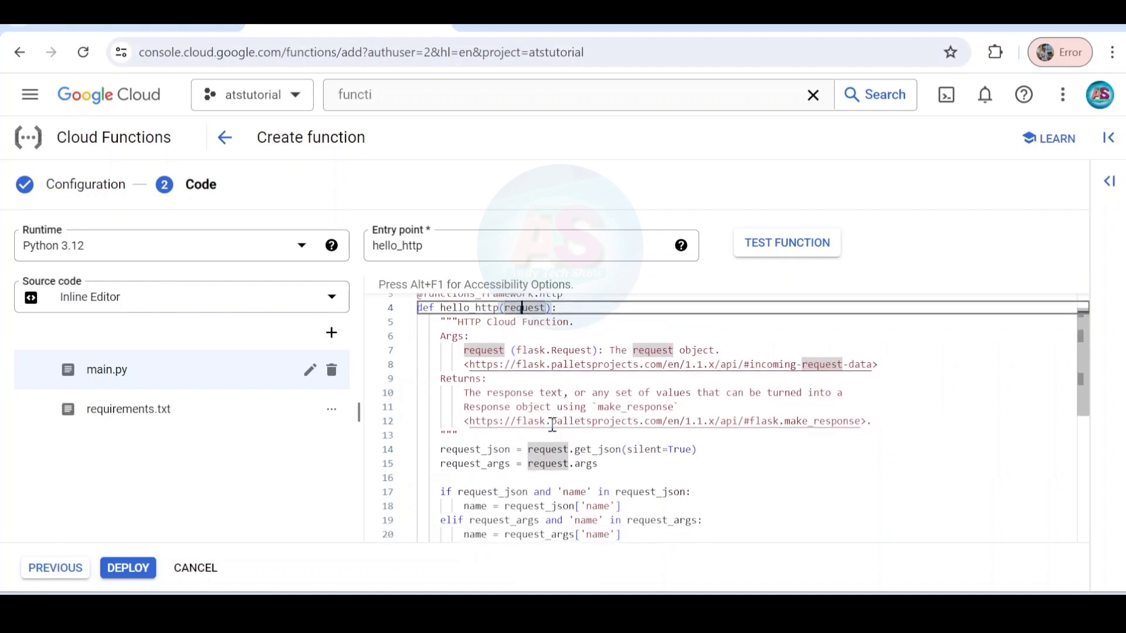
{"action": "scroll", "coordinate": [552, 424], "scroll_direction": "down", "scroll_amount": 1}
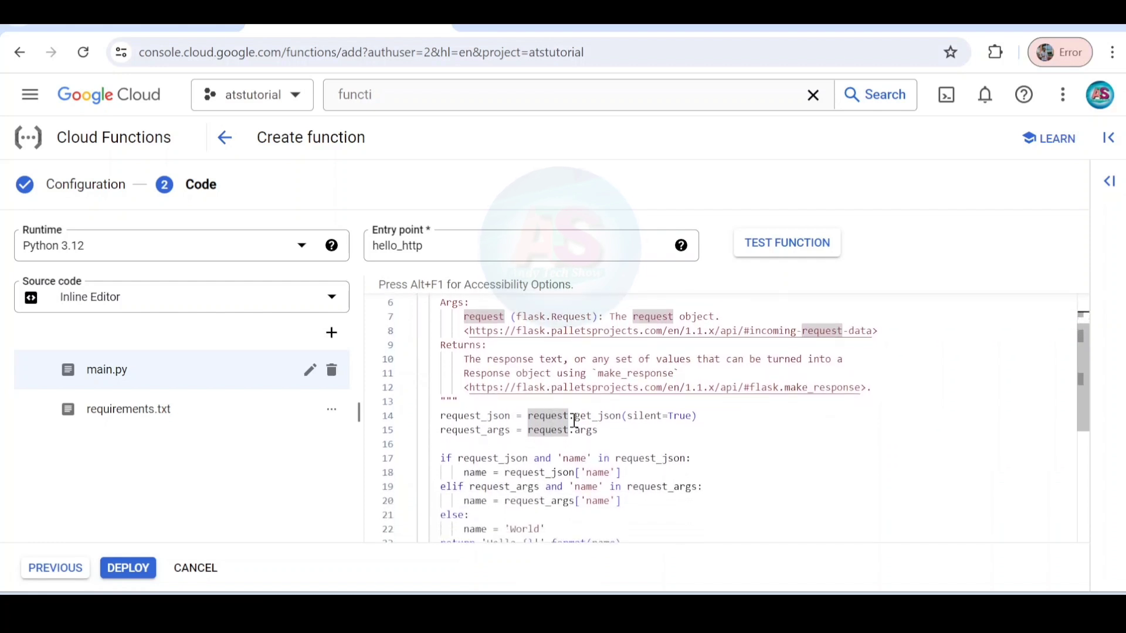
{"action": "left_click_drag", "start_coordinate": [439, 458], "coordinate": [626, 501]}
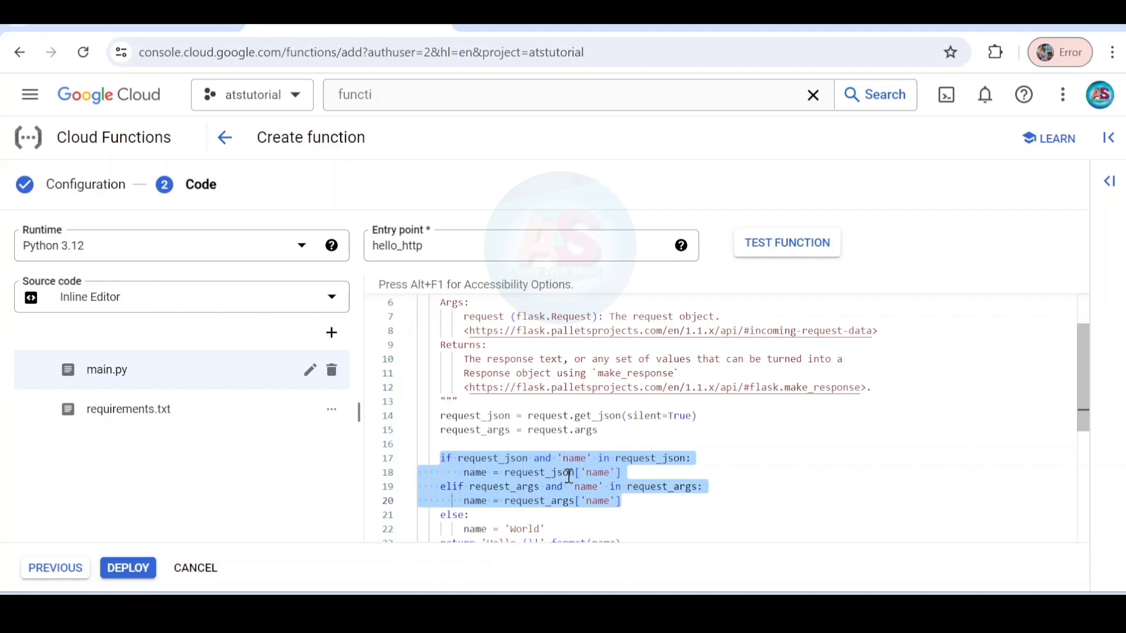
{"action": "left_click", "coordinate": [638, 472]}
{"action": "scroll", "coordinate": [639, 470], "scroll_direction": "down", "scroll_amount": 1}
{"action": "scroll", "coordinate": [641, 470], "scroll_direction": "up", "scroll_amount": 2}
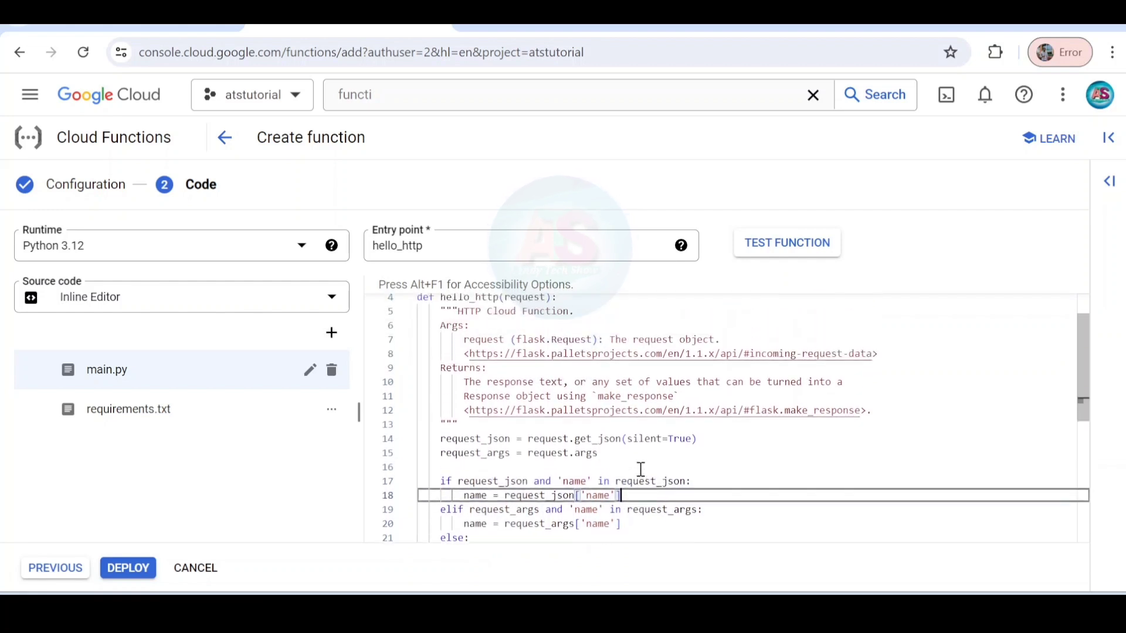
Delete the docstring from the hello_http function in main.py and deploy the Cloud Function
{"action": "left_click_drag", "start_coordinate": [439, 314], "coordinate": [470, 429]}
{"action": "key", "text": "BackSpace"}
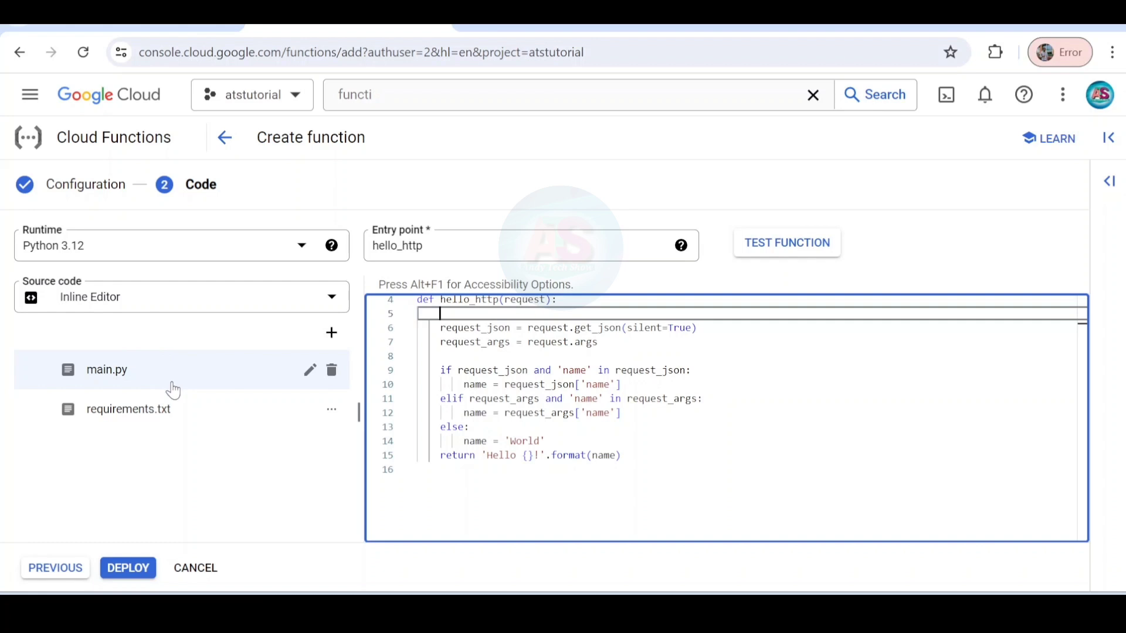
{"action": "left_click", "coordinate": [133, 573]}
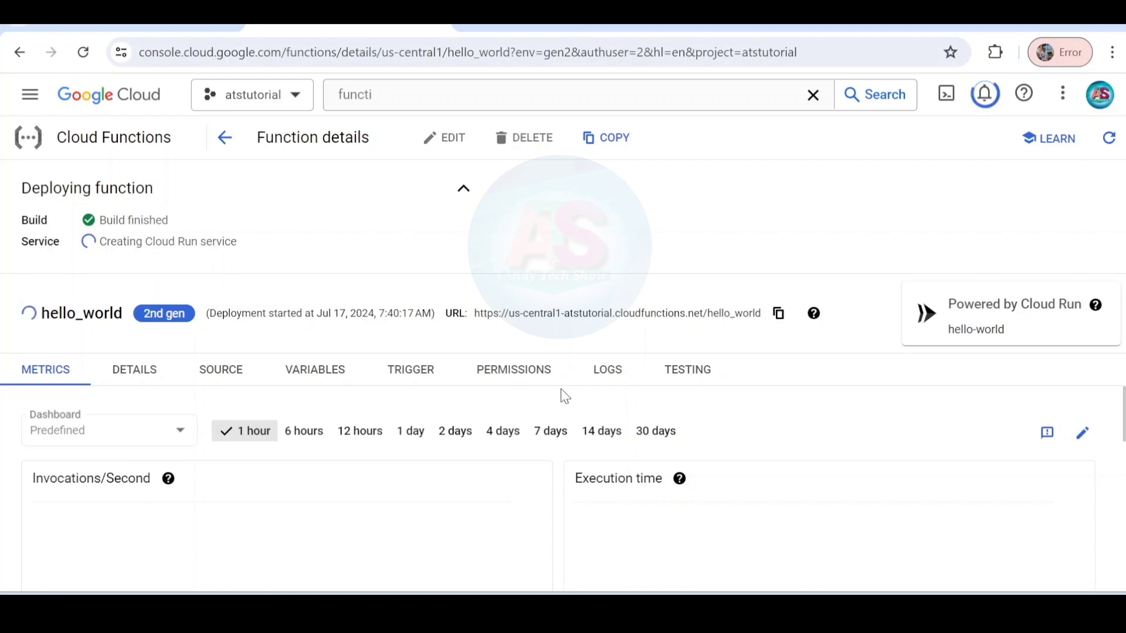
Review the deployed hello_world function's metrics, including invocations, execution time, memory utilization and instance count
{"action": "scroll", "coordinate": [564, 396], "scroll_direction": "down", "scroll_amount": 1}
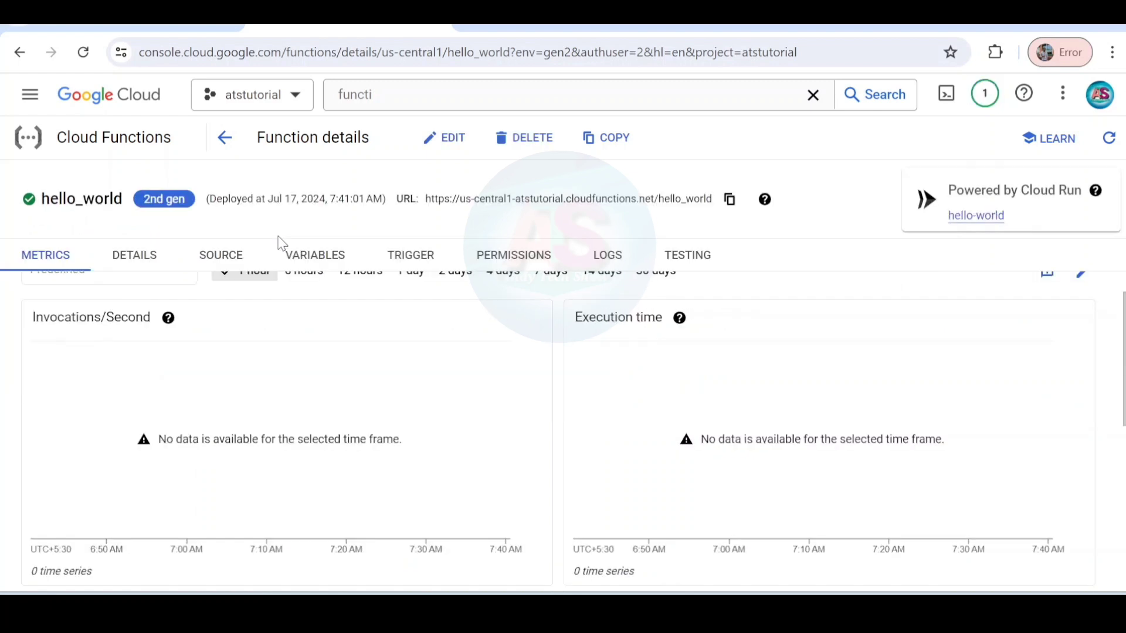
{"action": "double_click", "coordinate": [71, 201]}
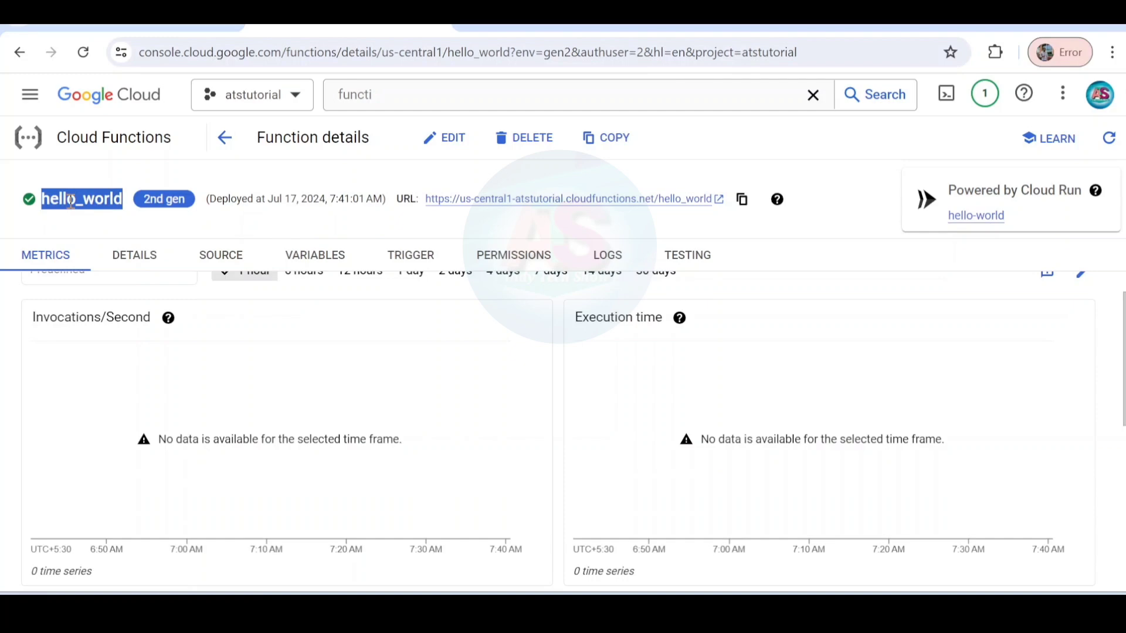
{"action": "scroll", "coordinate": [231, 402], "scroll_direction": "up", "scroll_amount": 1}
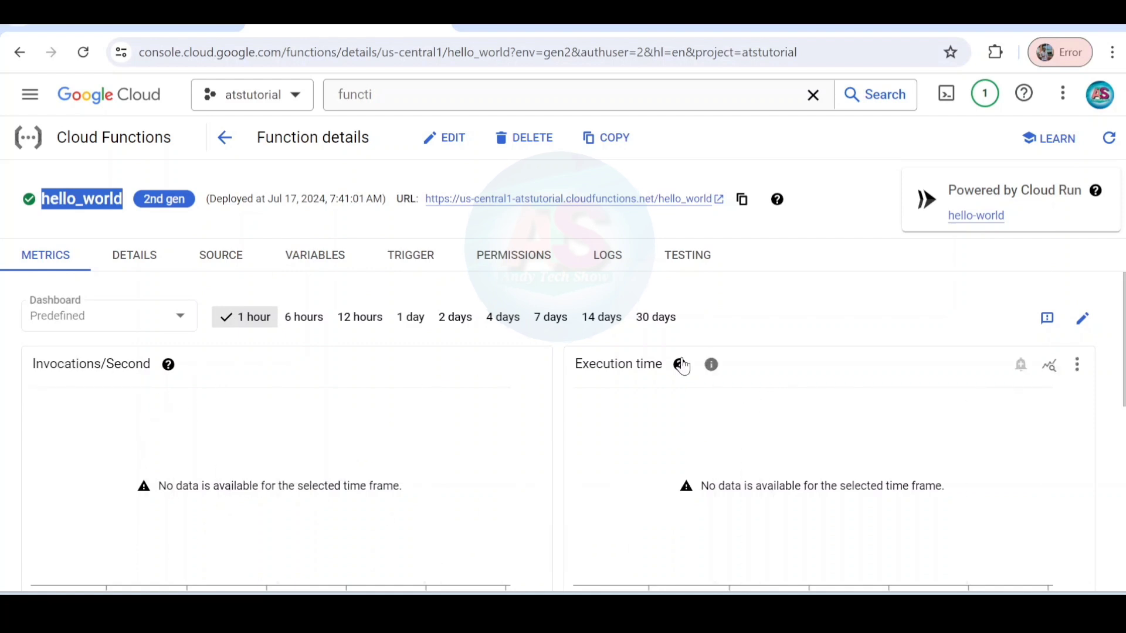
{"action": "mouse_move", "coordinate": [711, 365]}
{"action": "scroll", "coordinate": [326, 472], "scroll_direction": "down", "scroll_amount": 4}
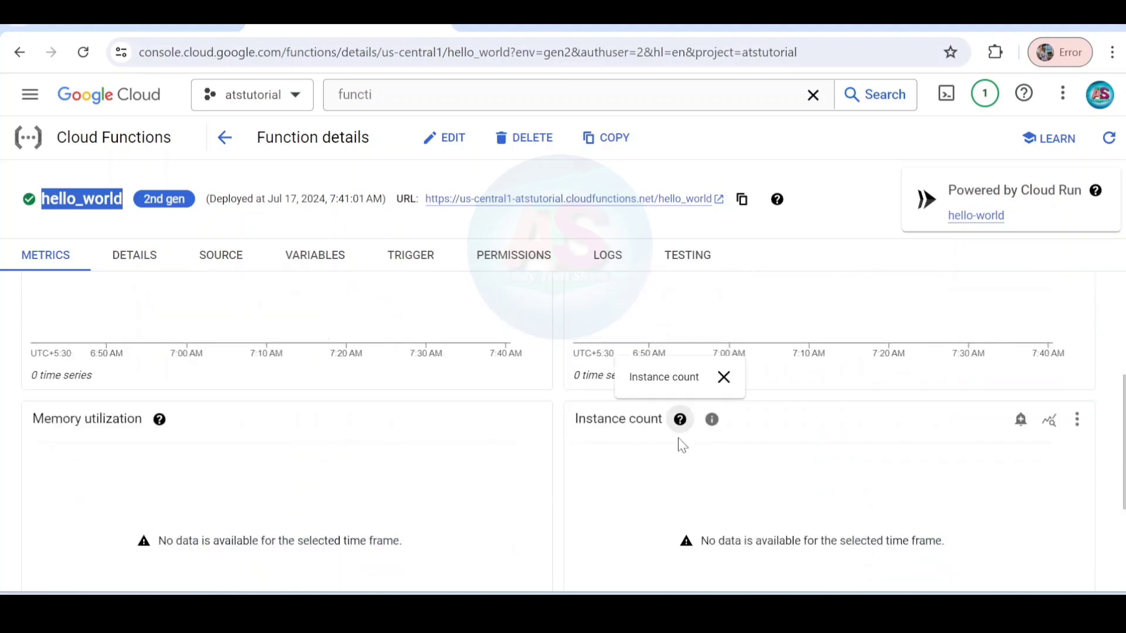
Review the hello_world function's general information and networking settings, and view its main.py source code
{"action": "scroll", "coordinate": [680, 448], "scroll_direction": "up", "scroll_amount": 4}
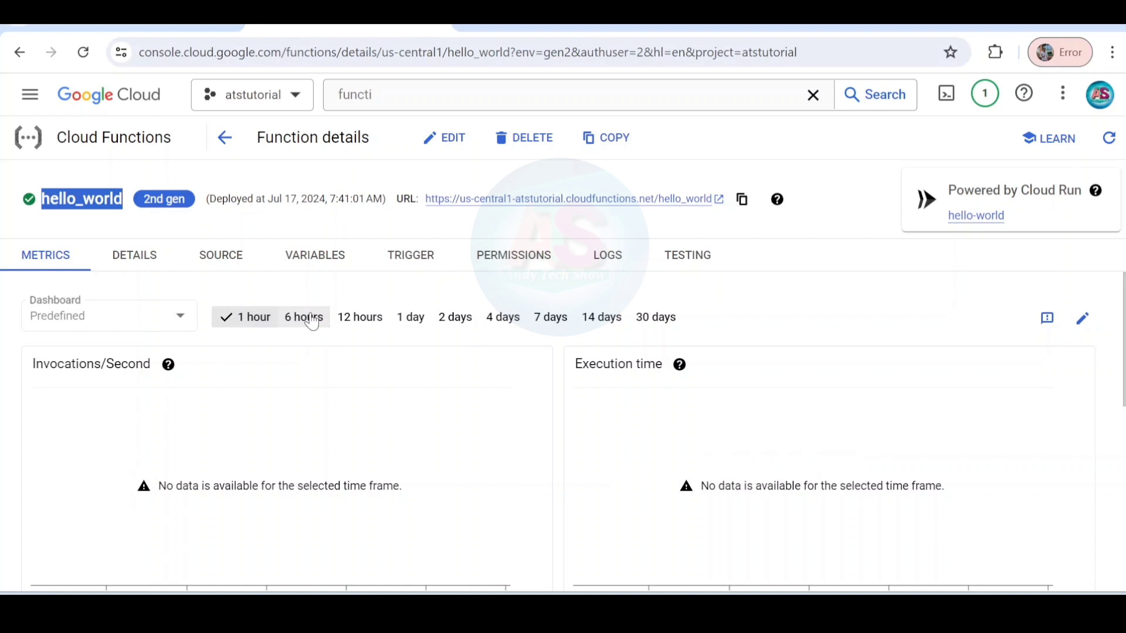
{"action": "left_click", "coordinate": [139, 267]}
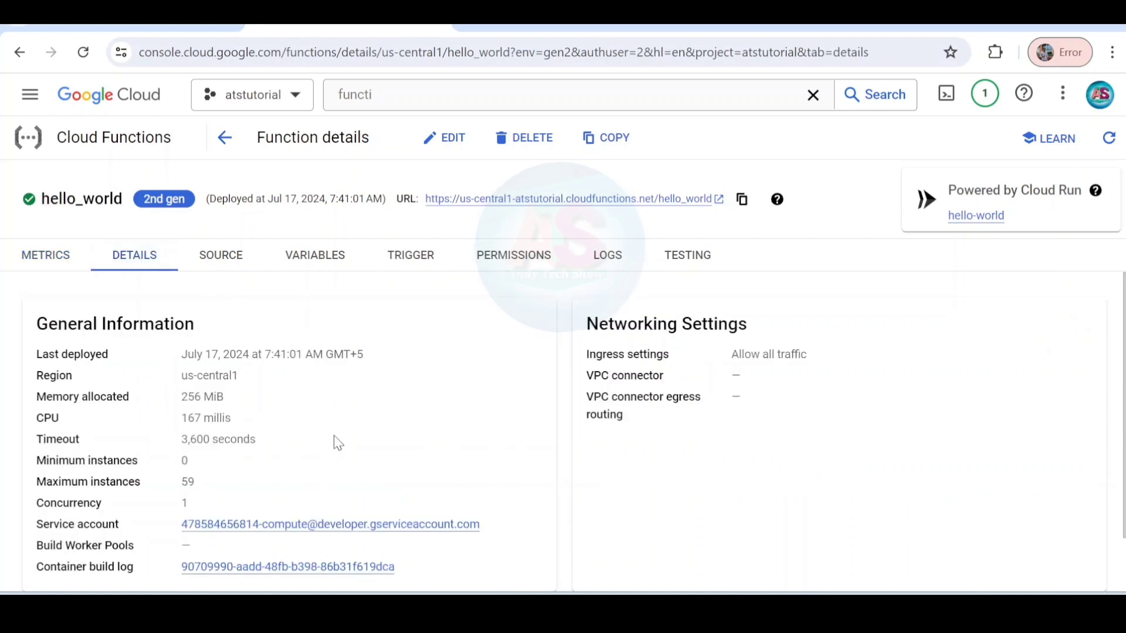
{"action": "scroll", "coordinate": [337, 443], "scroll_direction": "down", "scroll_amount": 2}
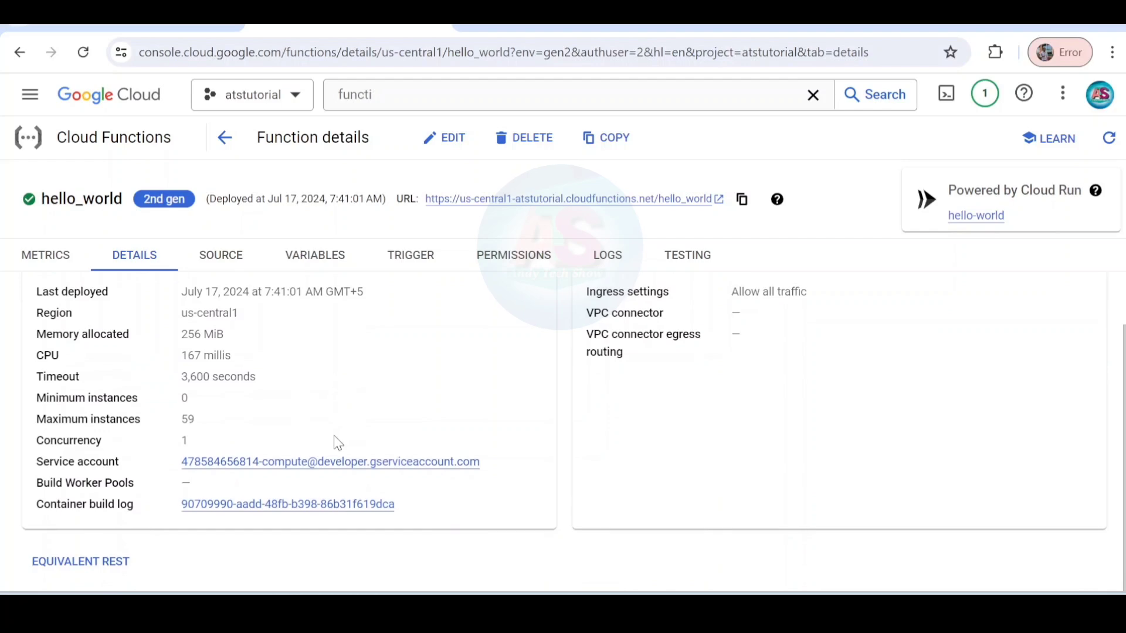
{"action": "scroll", "coordinate": [337, 442], "scroll_direction": "up", "scroll_amount": 1}
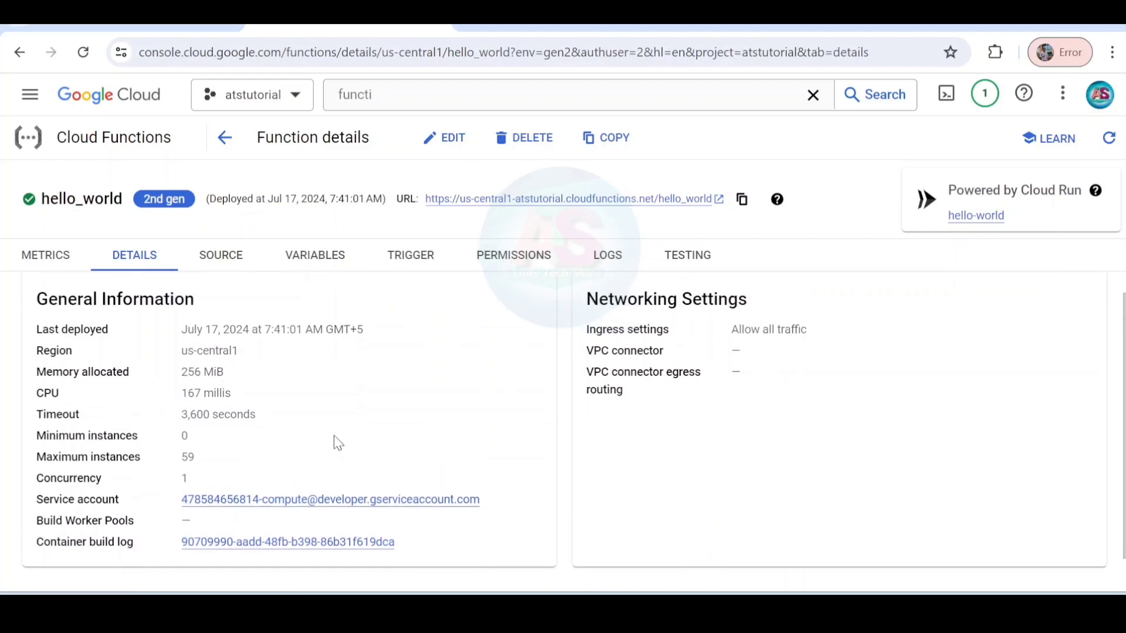
{"action": "left_click", "coordinate": [220, 255]}
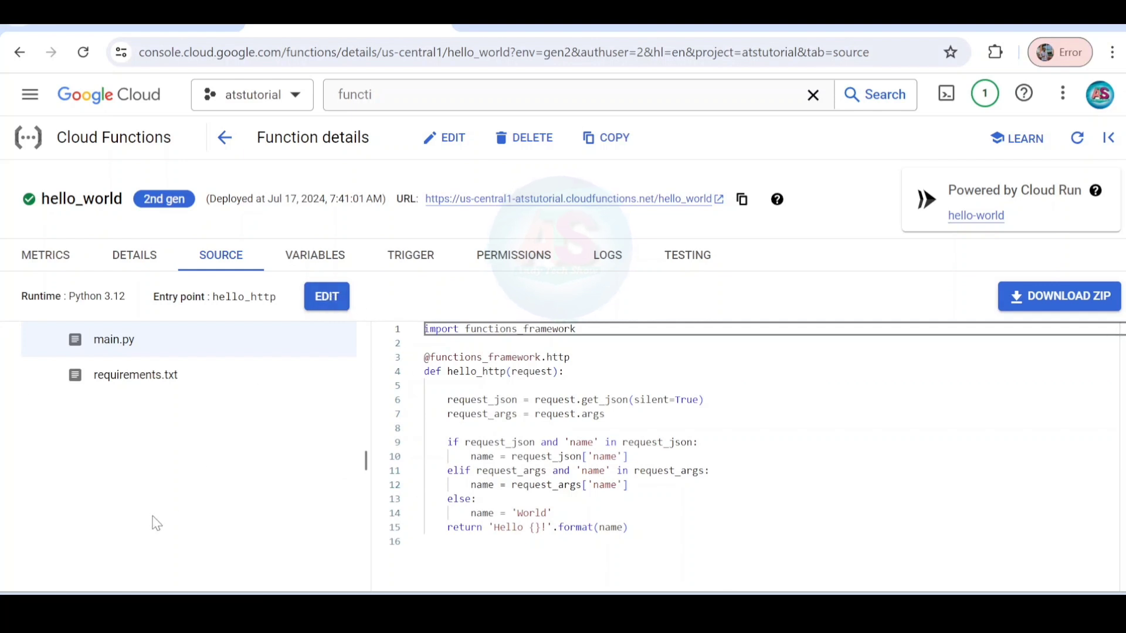
View the function's environment variables and copy its HTTPS trigger URL
{"action": "left_click", "coordinate": [312, 259]}
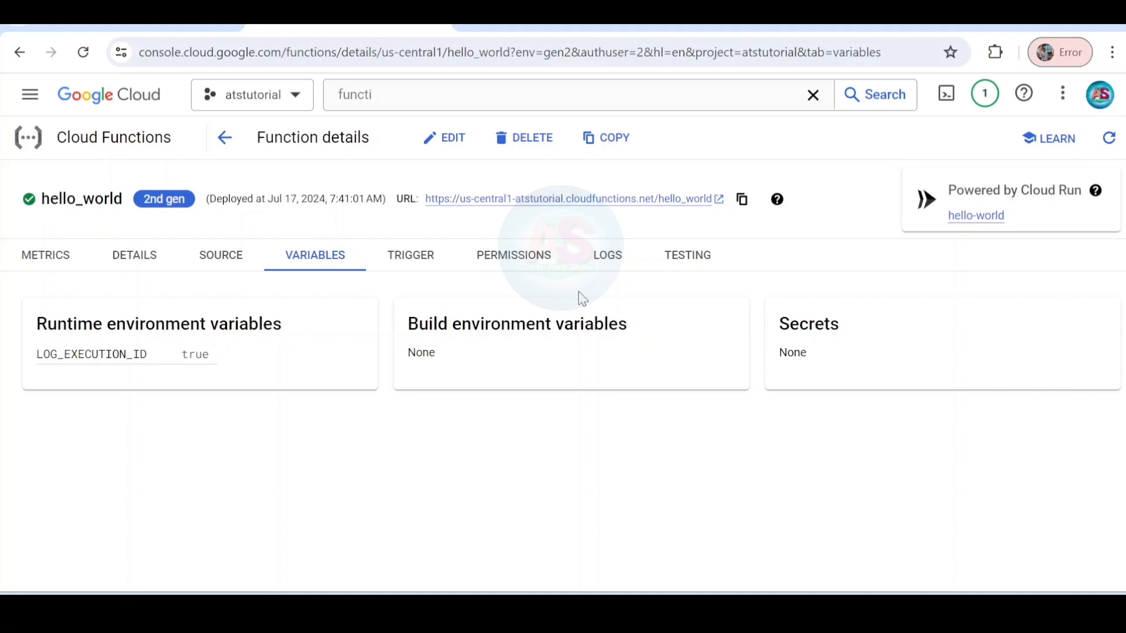
{"action": "left_click", "coordinate": [411, 258]}
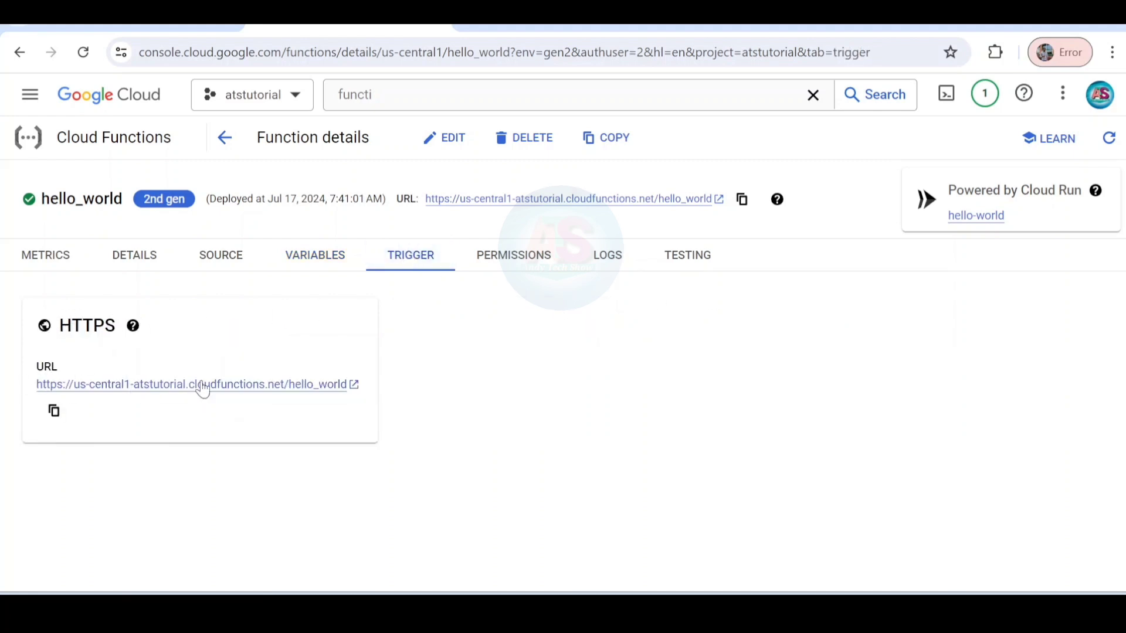
{"action": "left_click", "coordinate": [54, 414]}
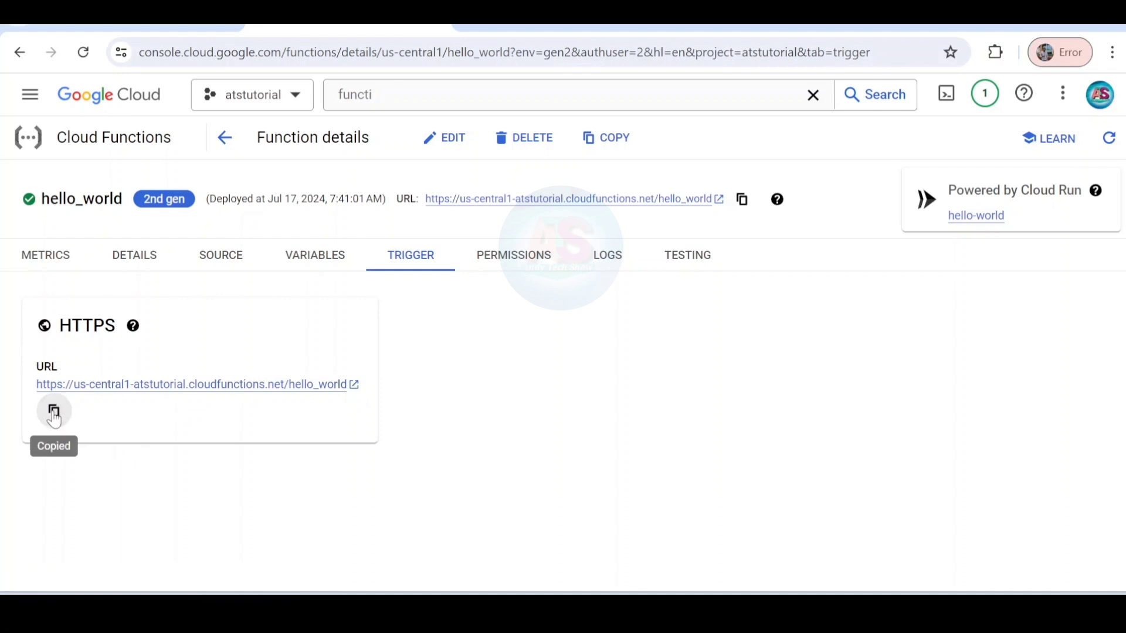
Examine the function's permissions, including the invoker policy binding command and the principals with their roles
{"action": "left_click", "coordinate": [511, 264]}
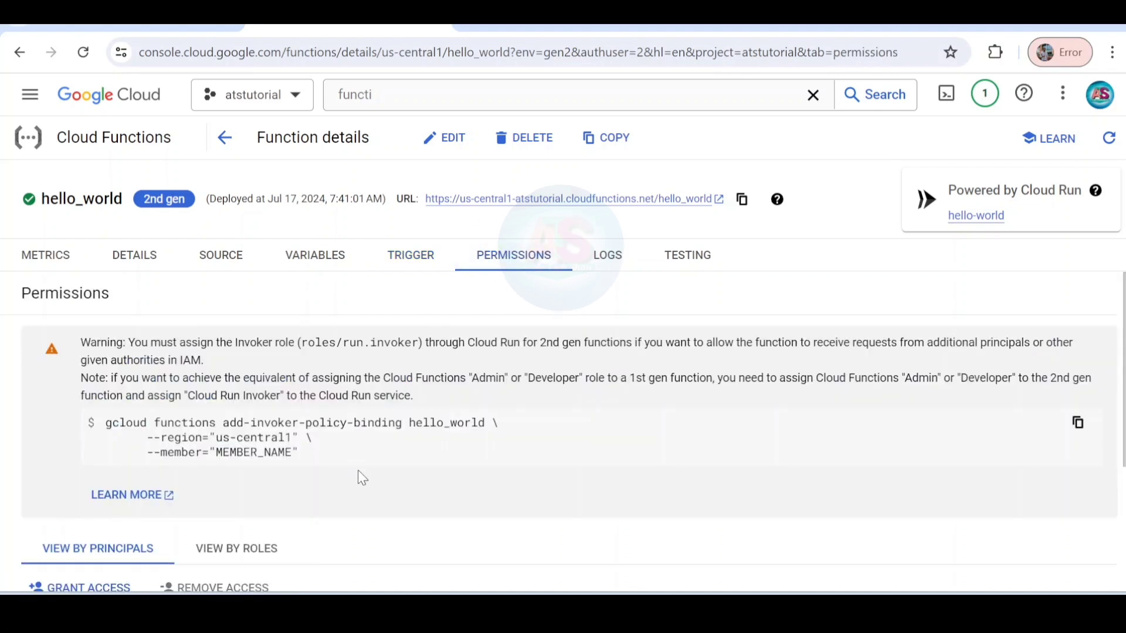
{"action": "scroll", "coordinate": [363, 478], "scroll_direction": "down", "scroll_amount": 3}
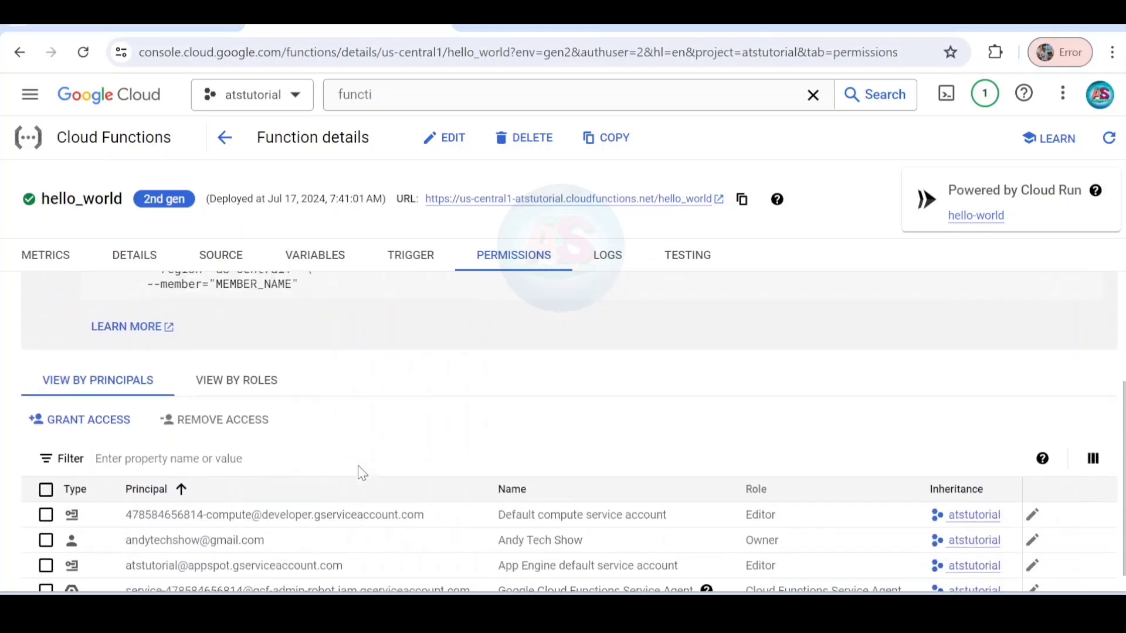
{"action": "scroll", "coordinate": [362, 478], "scroll_direction": "up", "scroll_amount": 2}
{"action": "scroll", "coordinate": [362, 473], "scroll_direction": "down", "scroll_amount": 3}
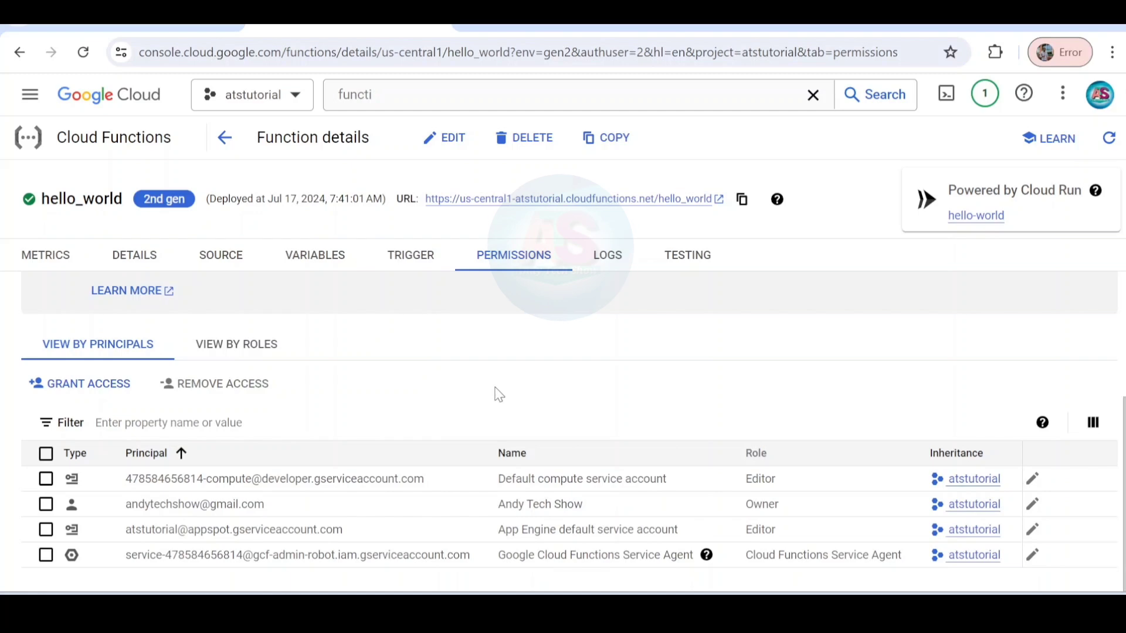
{"action": "scroll", "coordinate": [497, 394], "scroll_direction": "up", "scroll_amount": 3}
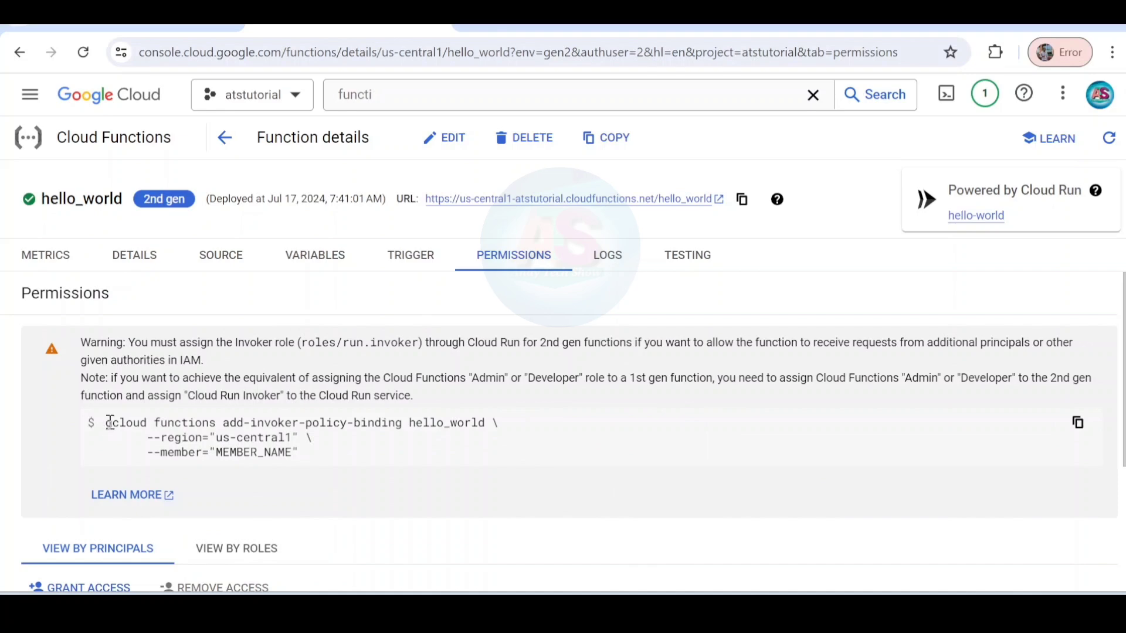
{"action": "left_click_drag", "start_coordinate": [109, 422], "coordinate": [300, 453]}
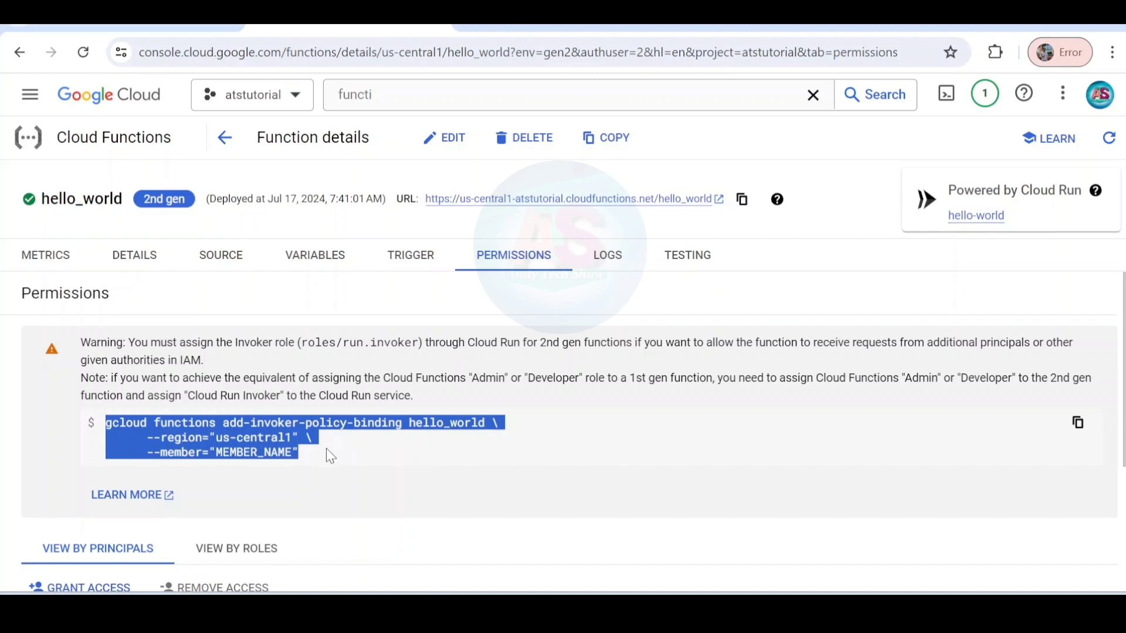
{"action": "left_click", "coordinate": [309, 453]}
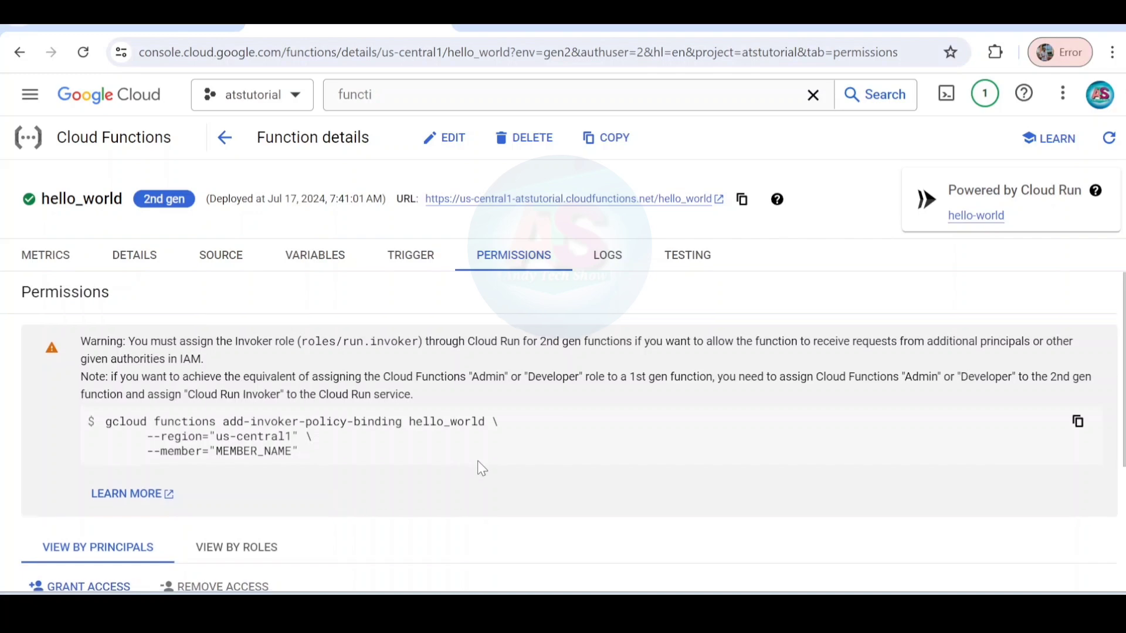
{"action": "scroll", "coordinate": [477, 459], "scroll_direction": "down", "scroll_amount": 3}
{"action": "scroll", "coordinate": [478, 464], "scroll_direction": "up", "scroll_amount": 3}
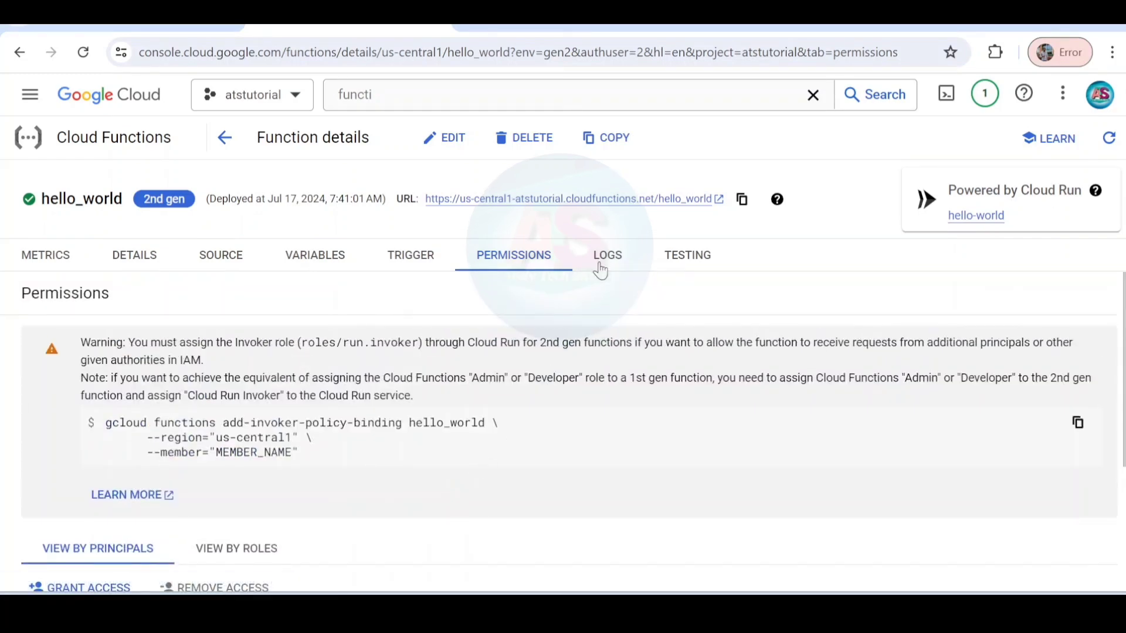
Read through the hello_world function's log entries to the newest one and look at the main.py source again
{"action": "left_click", "coordinate": [604, 256]}
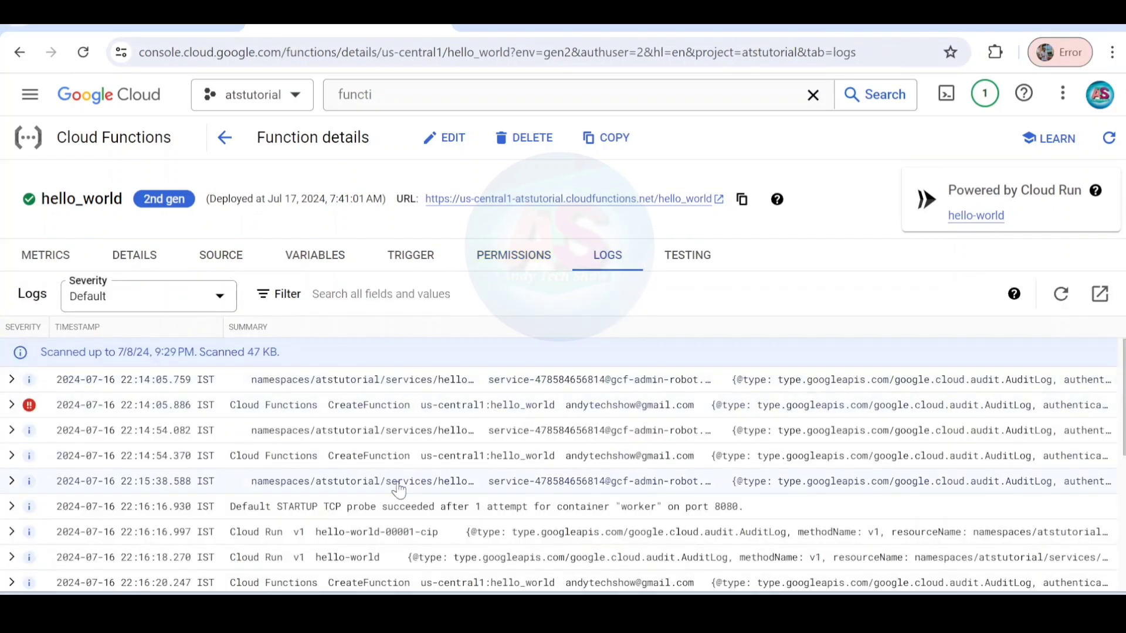
{"action": "scroll", "coordinate": [397, 481], "scroll_direction": "down", "scroll_amount": 5}
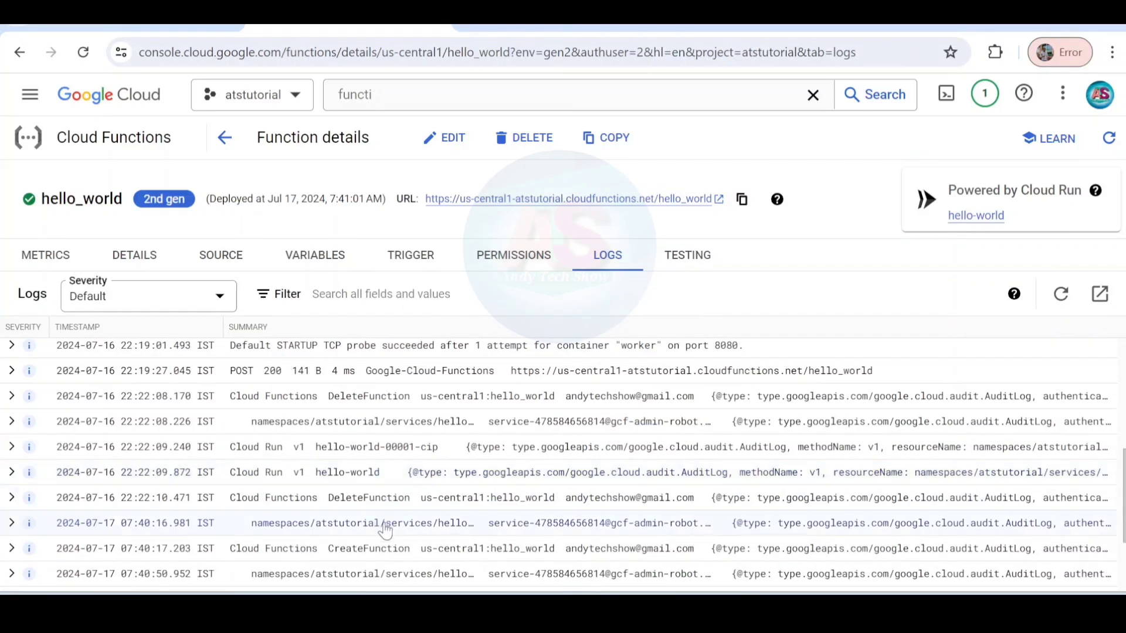
{"action": "scroll", "coordinate": [409, 554], "scroll_direction": "down", "scroll_amount": 3}
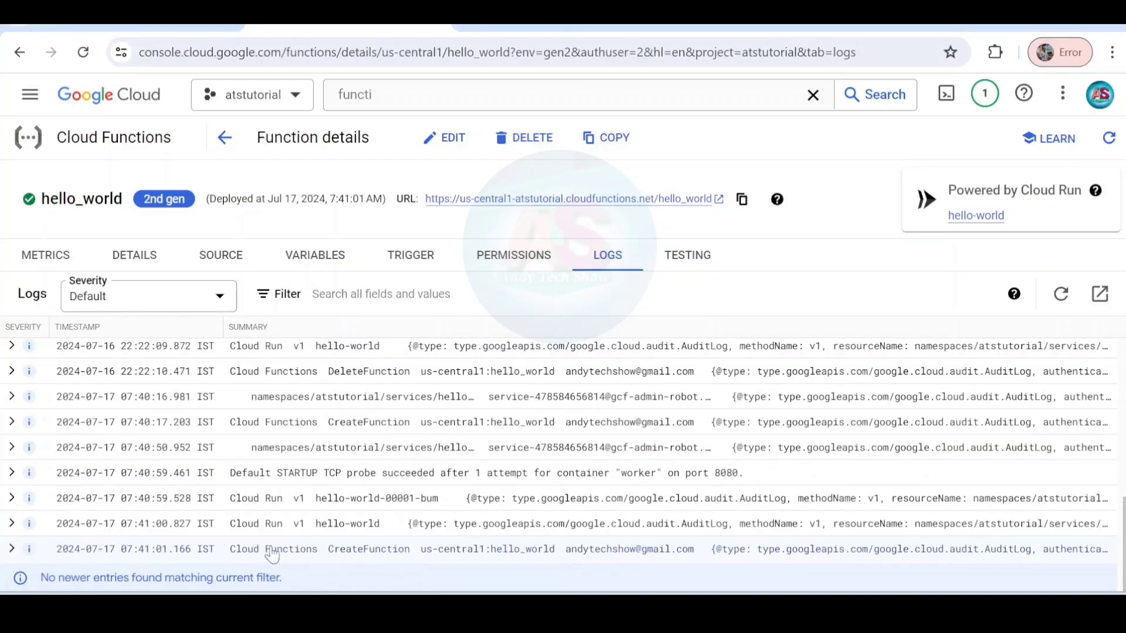
{"action": "left_click", "coordinate": [235, 255]}
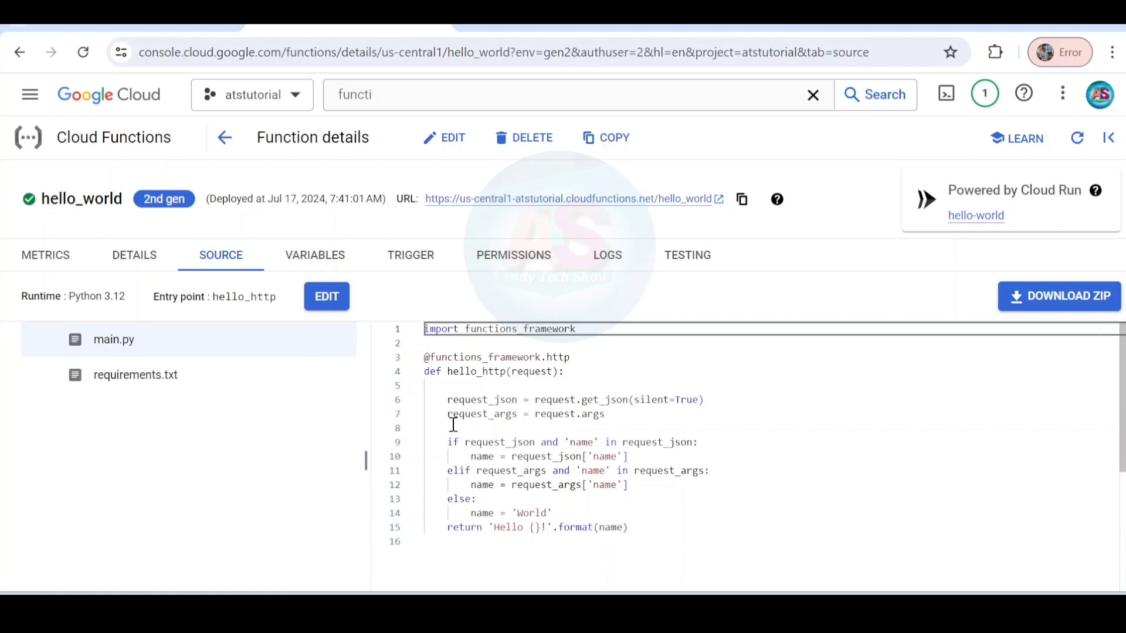
Replace the name value in the triggering event JSON with a person's first name, test the function and check the output greeting
{"action": "left_click", "coordinate": [685, 258]}
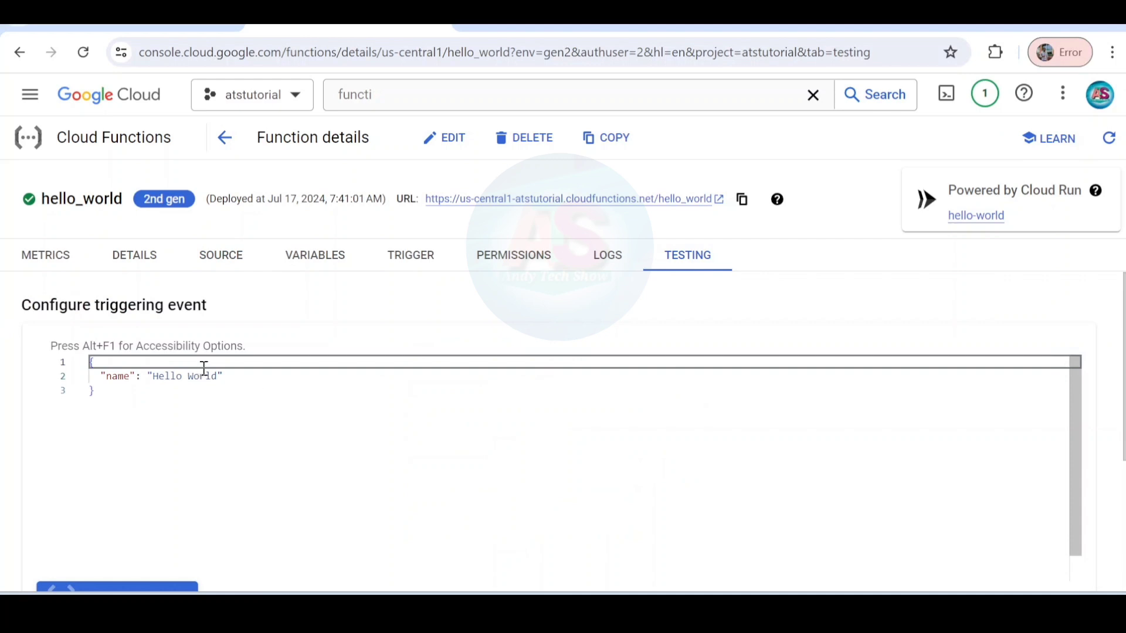
{"action": "left_click", "coordinate": [218, 376]}
{"action": "key", "text": "shift+Left"}
{"action": "key", "text": "shift+Left"}
{"action": "key", "text": "shift+Left"}
{"action": "key", "text": "shift+Left"}
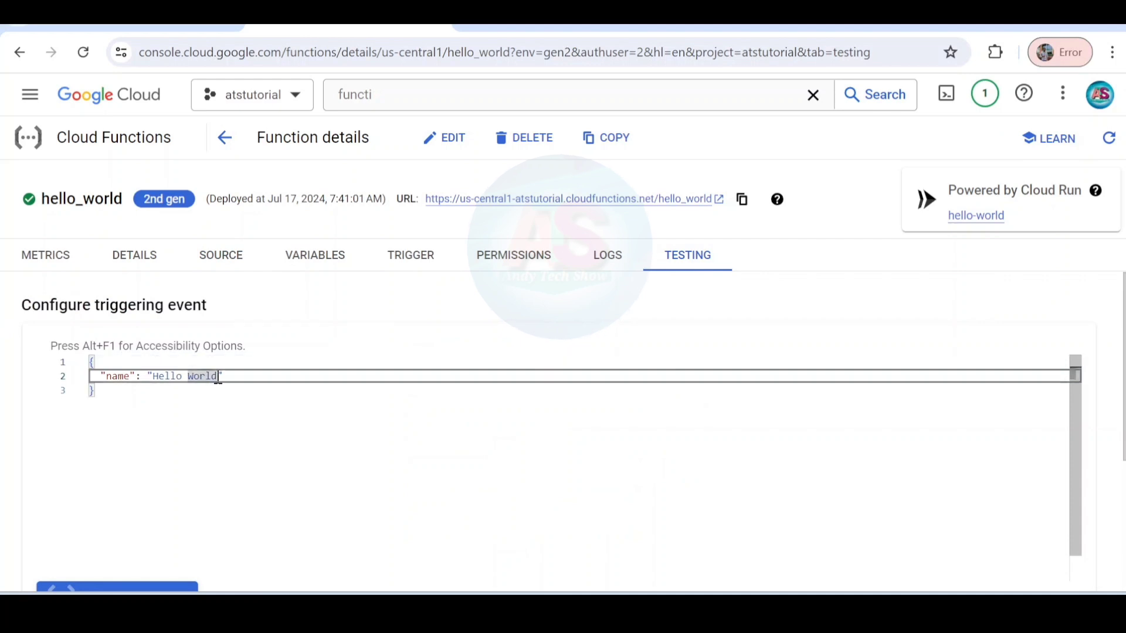
{"action": "key", "text": "BackSpace"}
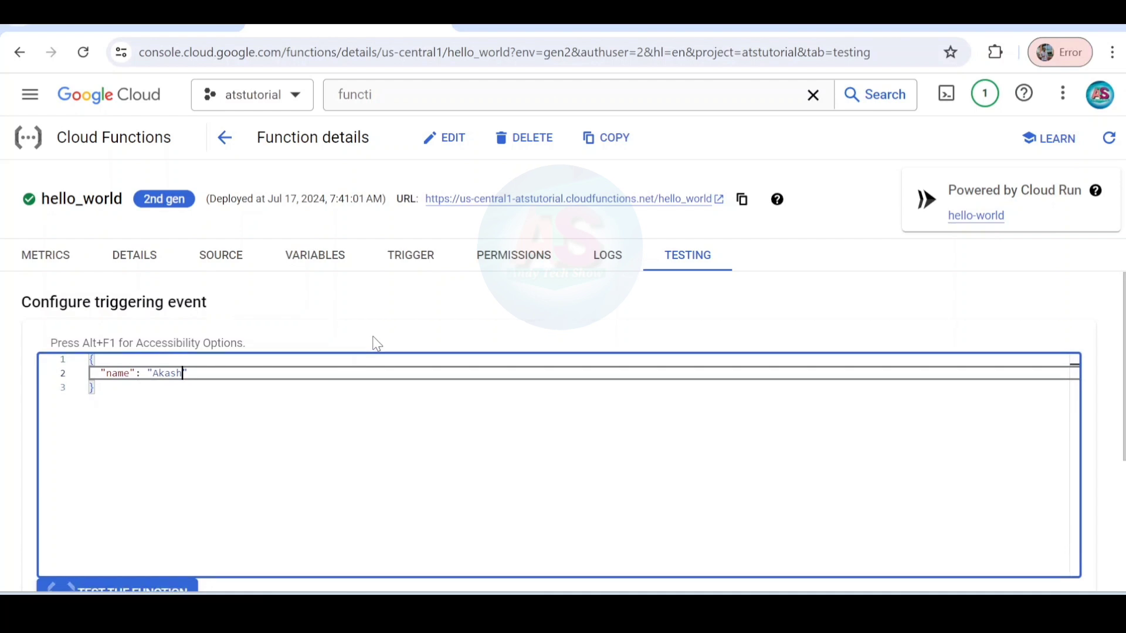
{"action": "scroll", "coordinate": [377, 344], "scroll_direction": "down", "scroll_amount": 2}
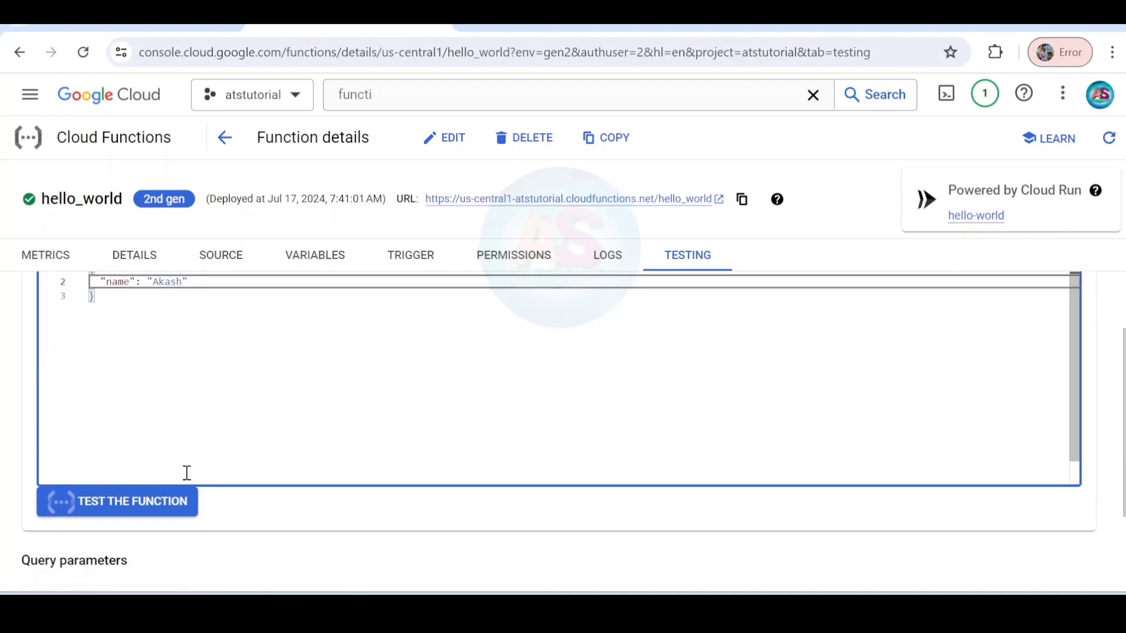
{"action": "left_click", "coordinate": [120, 504]}
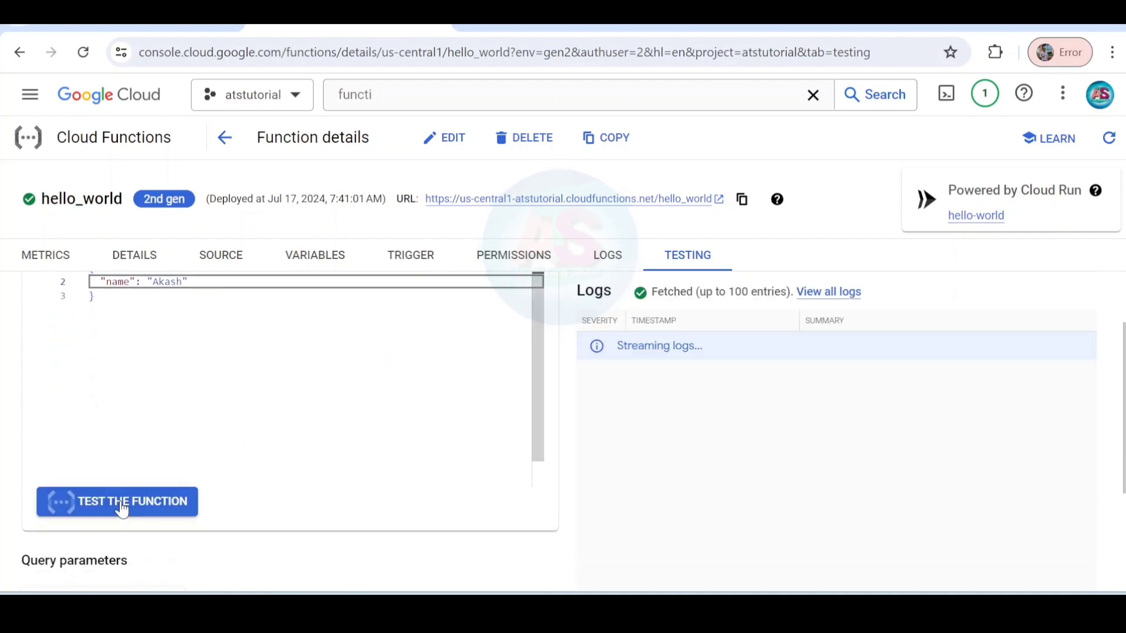
{"action": "scroll", "coordinate": [668, 444], "scroll_direction": "up", "scroll_amount": 2}
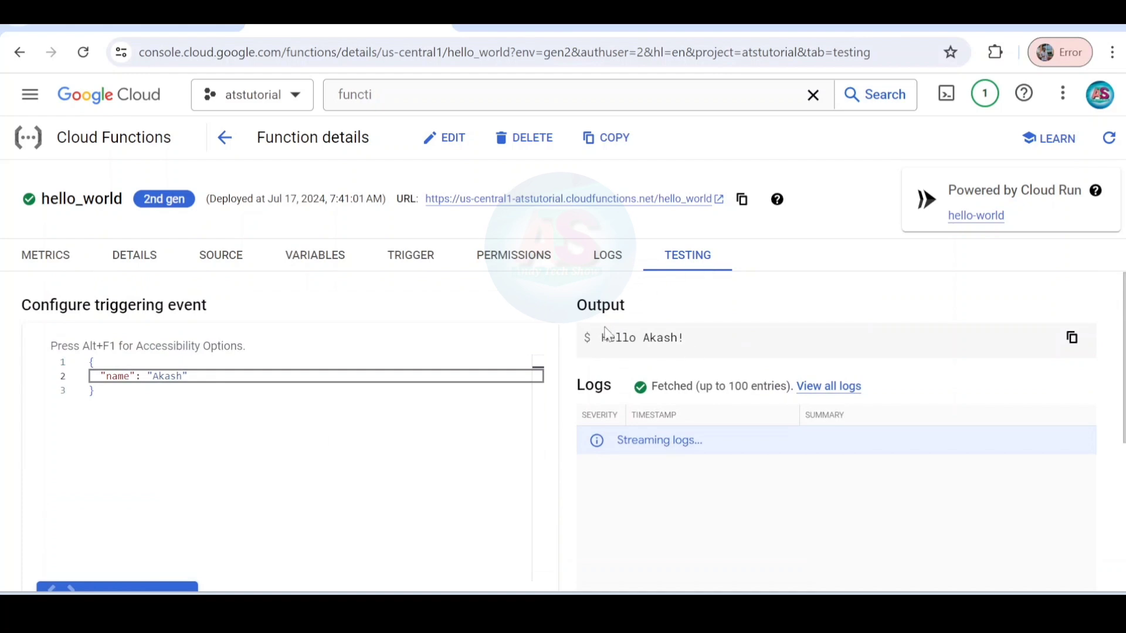
{"action": "left_click_drag", "start_coordinate": [603, 337], "coordinate": [679, 338]}
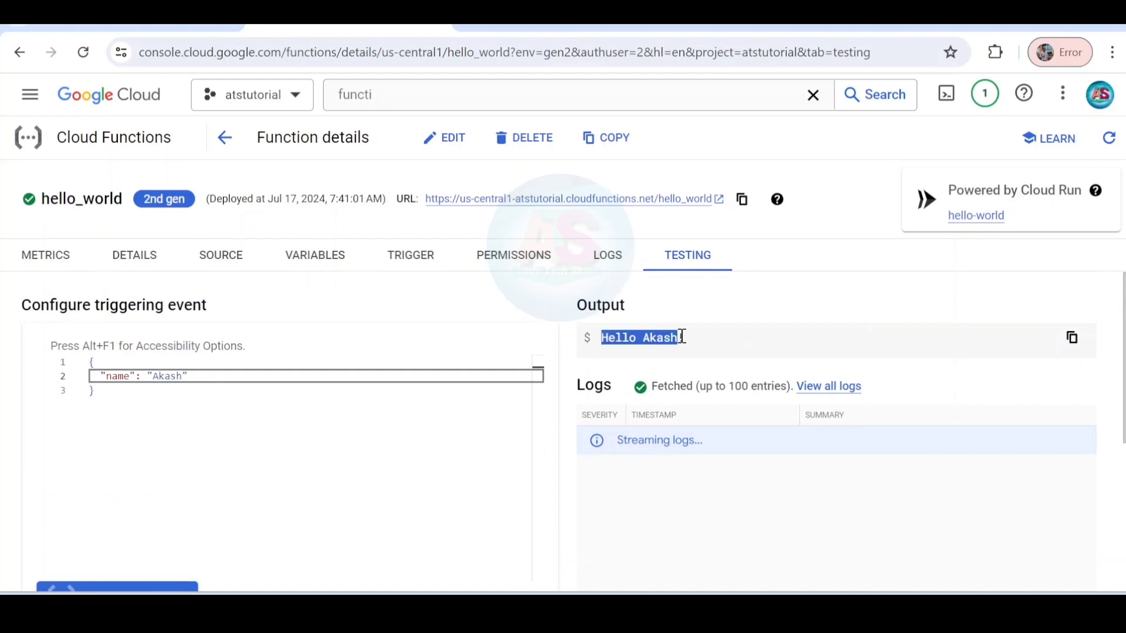
Change the name in the triggering event to a different first name, rerun the function test and check its output
{"action": "double_click", "coordinate": [170, 374]}
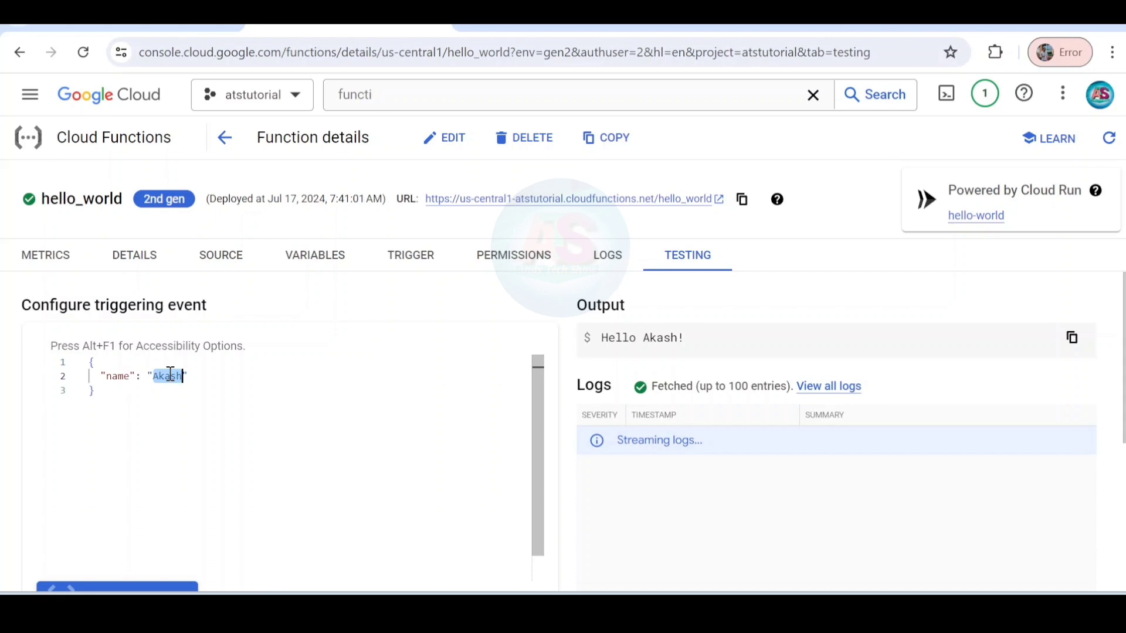
{"action": "type", "text": "Amit"}
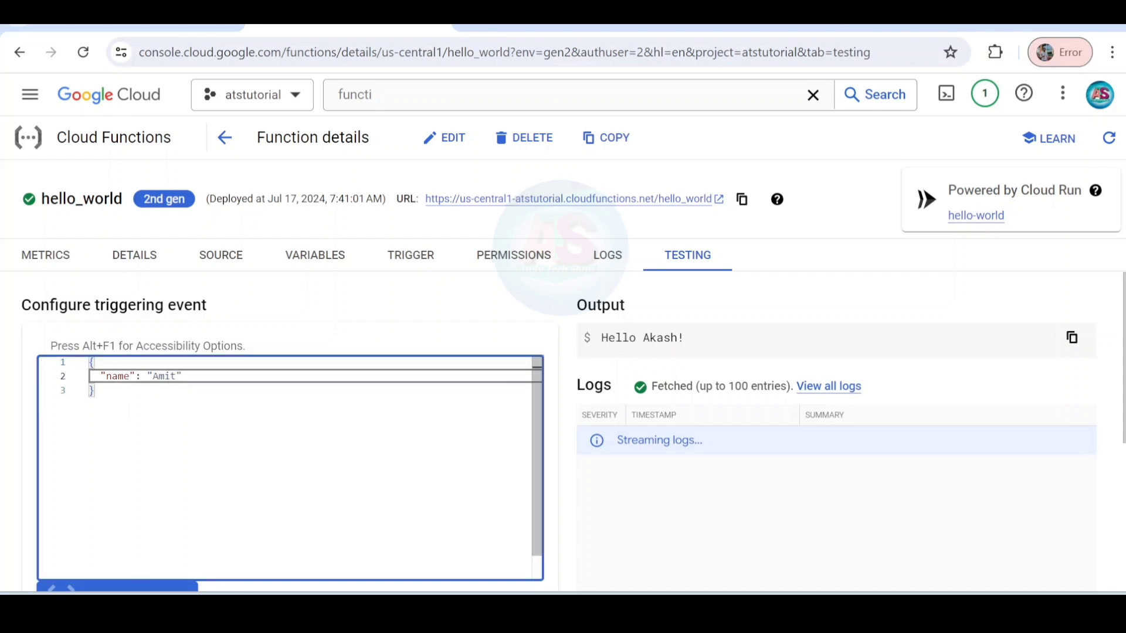
{"action": "scroll", "coordinate": [120, 586], "scroll_direction": "down", "scroll_amount": 3}
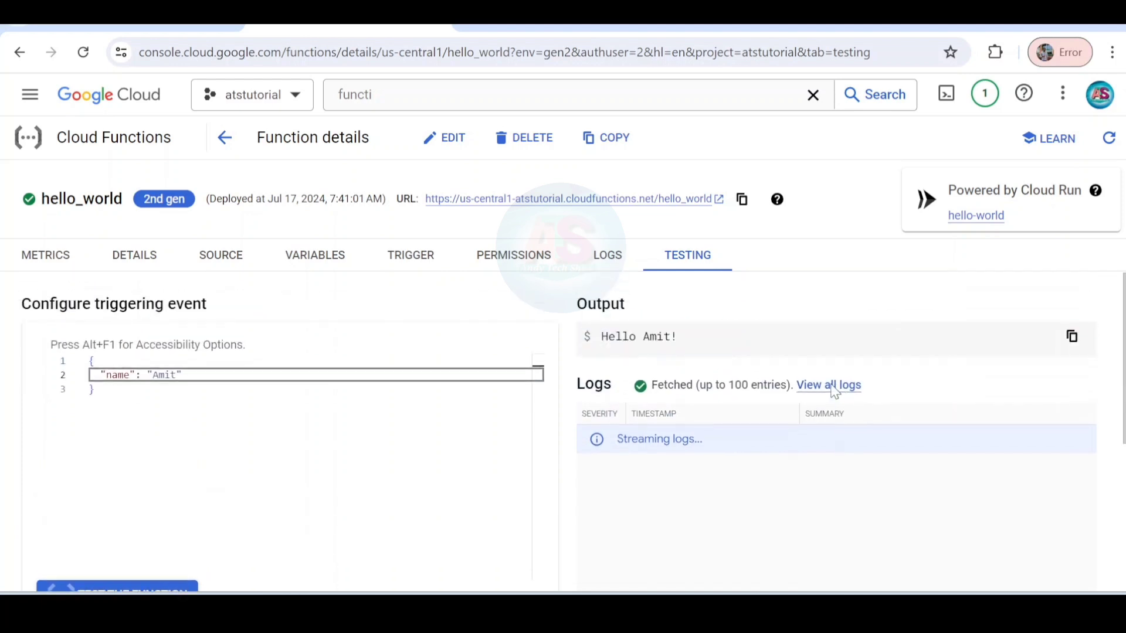
{"action": "double_click", "coordinate": [655, 338]}
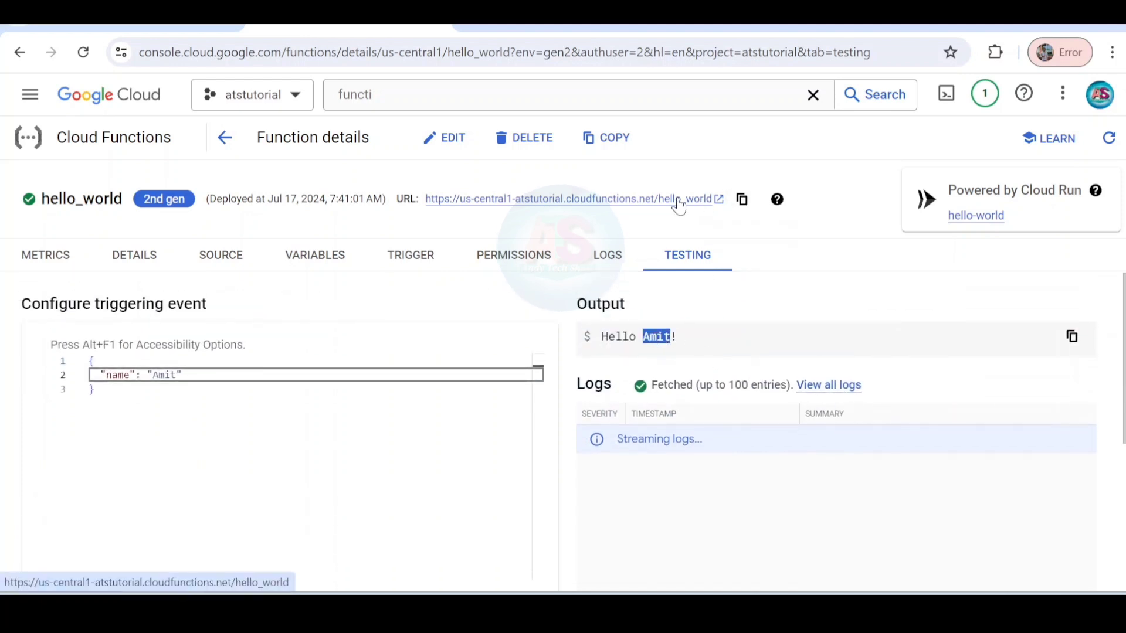
Copy the deployed function's URL and reopen its main.py source code
{"action": "left_click", "coordinate": [742, 205]}
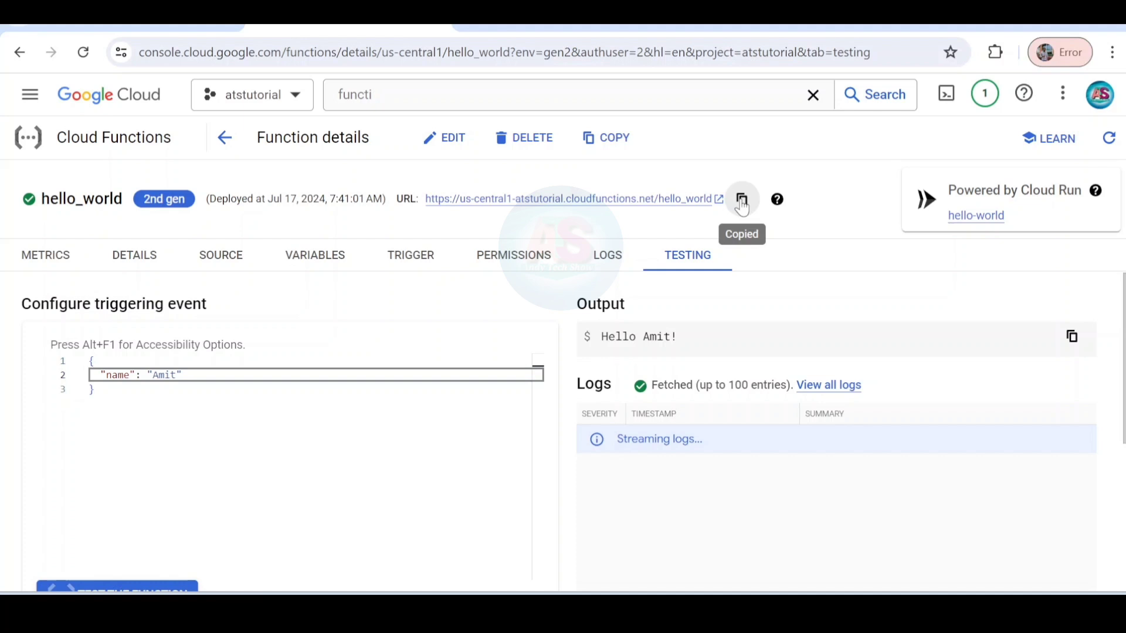
{"action": "left_click", "coordinate": [744, 206]}
{"action": "left_click", "coordinate": [224, 258]}
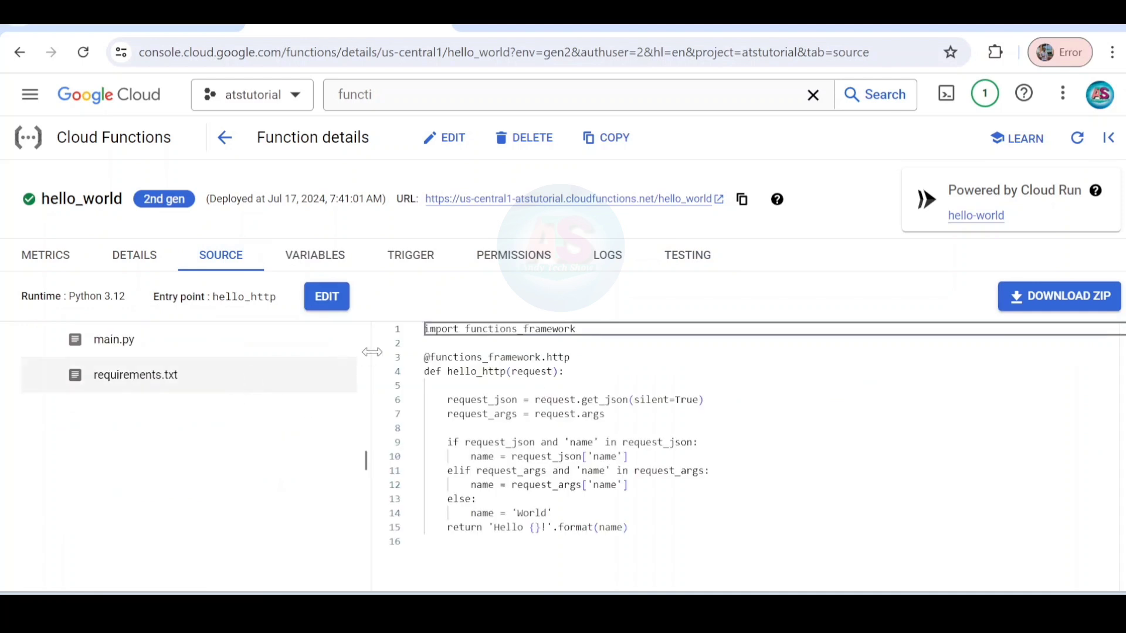